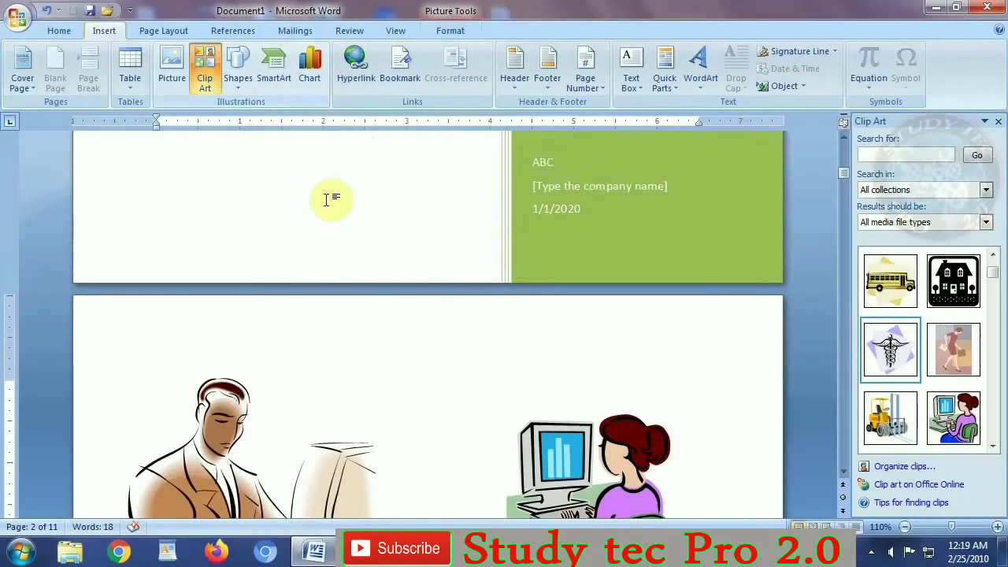
- Scroll past the clip art page and place the cursor on blank page 3
scroll(339, 275, "down", 10)
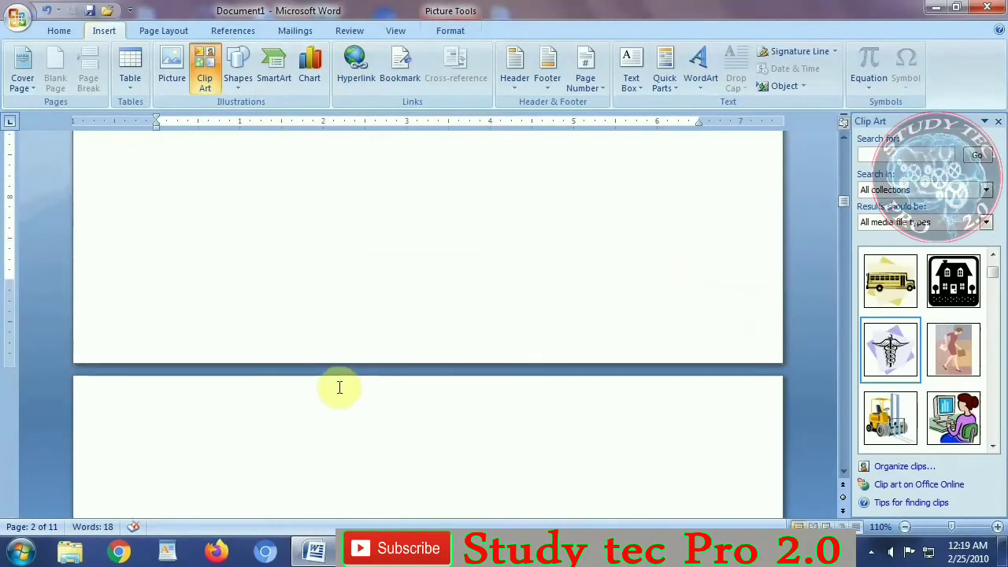
scroll(339, 386, "down", 5)
left_click(334, 336)
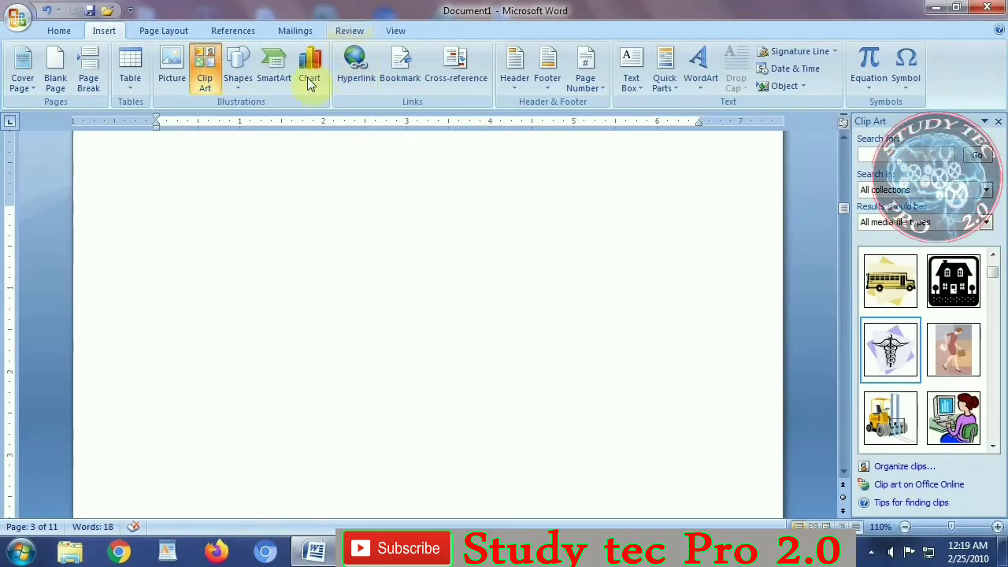
- Insert a Funnel SmartArt graphic from the Process layouts
left_click(274, 79)
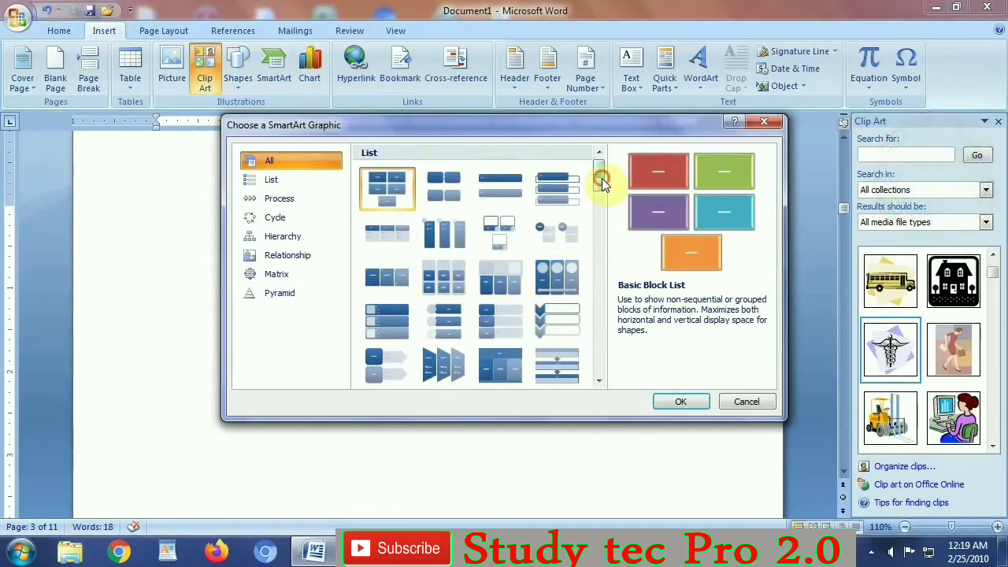
mouse_move(602, 178)
left_mouse_down()
mouse_move(604, 211)
mouse_move(504, 230)
left_mouse_up()
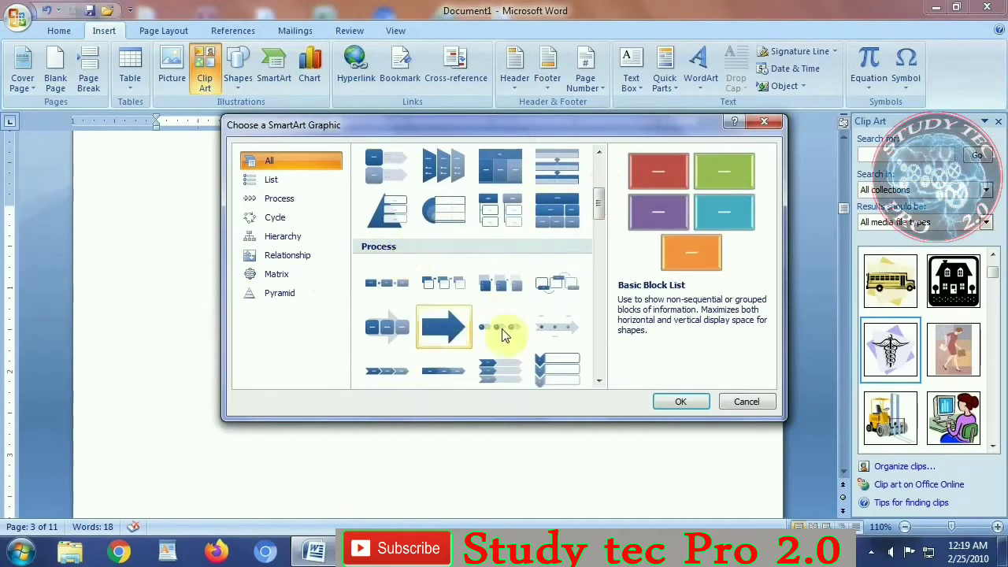
left_click(597, 382)
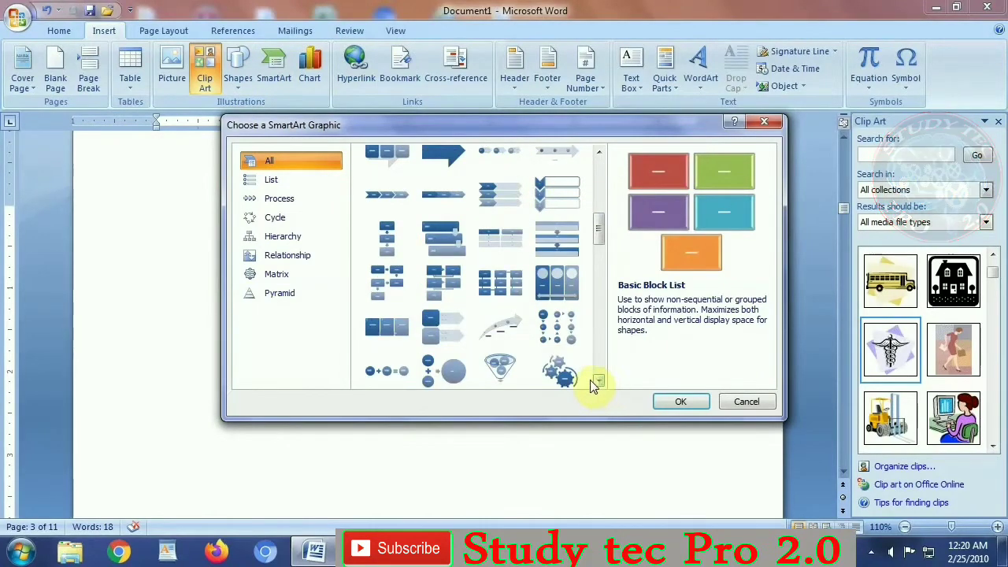
left_click(512, 372)
double_click(512, 372)
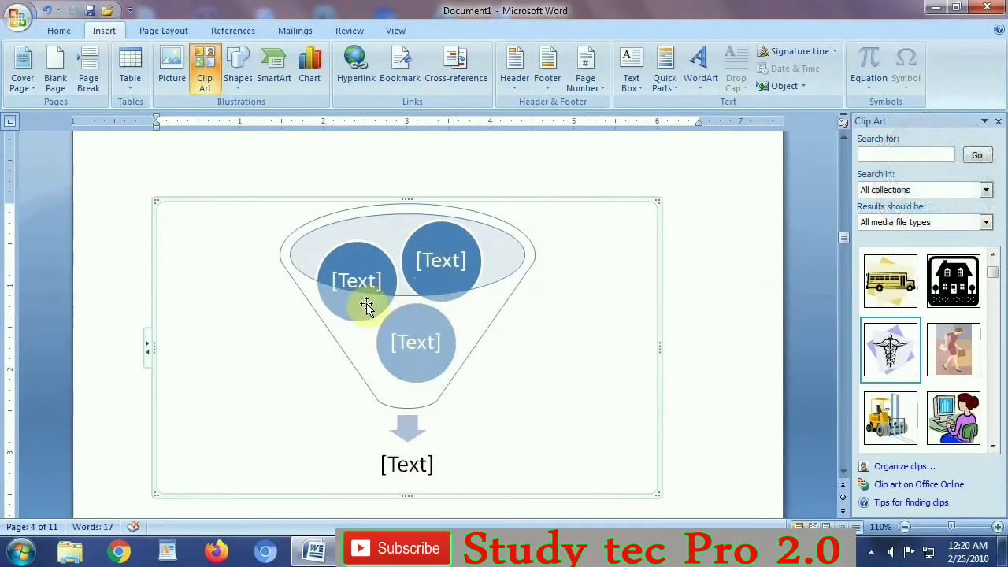
- Label the left circle O2 with the 2 as a subscript
left_click(351, 278)
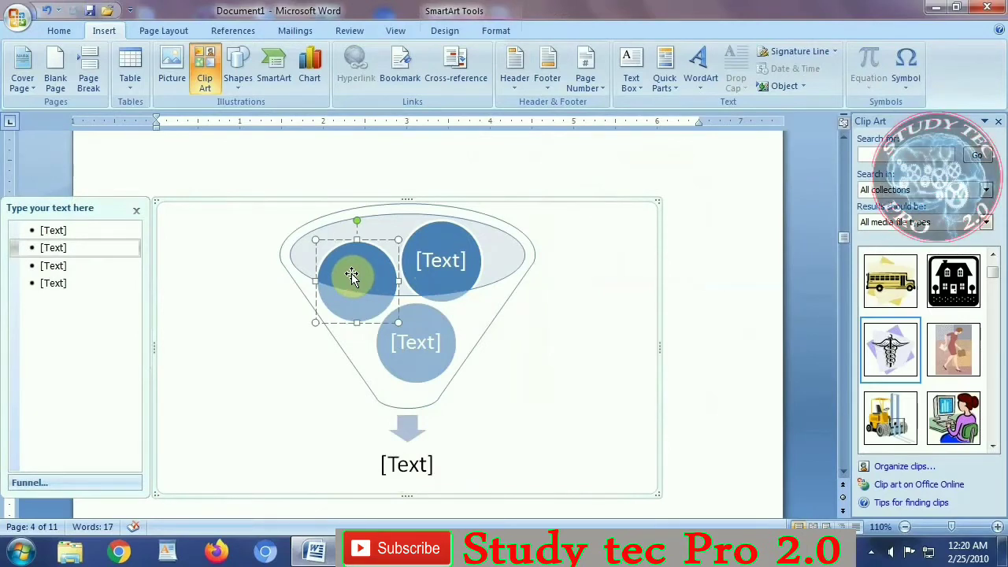
type("o2")
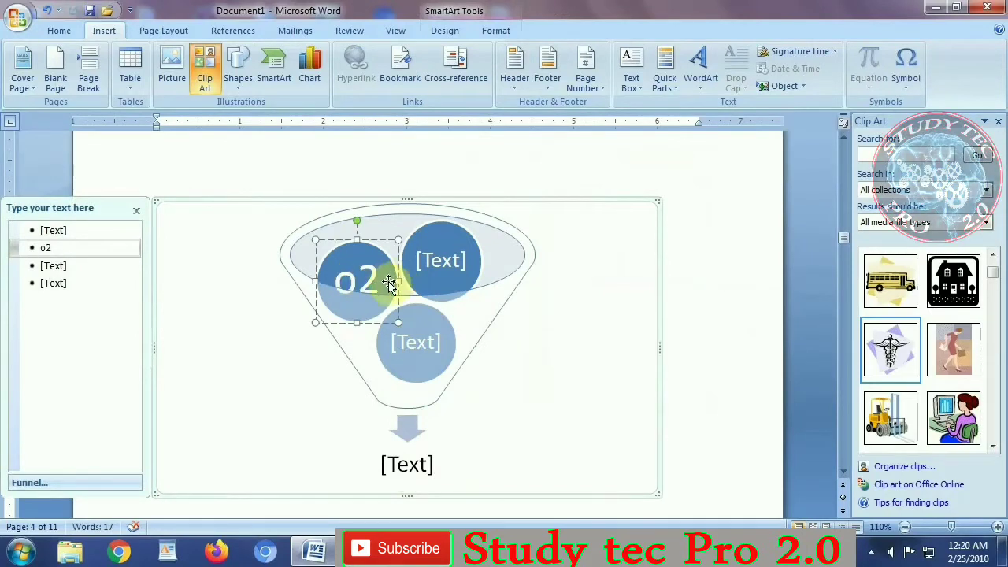
key("BackSpace")
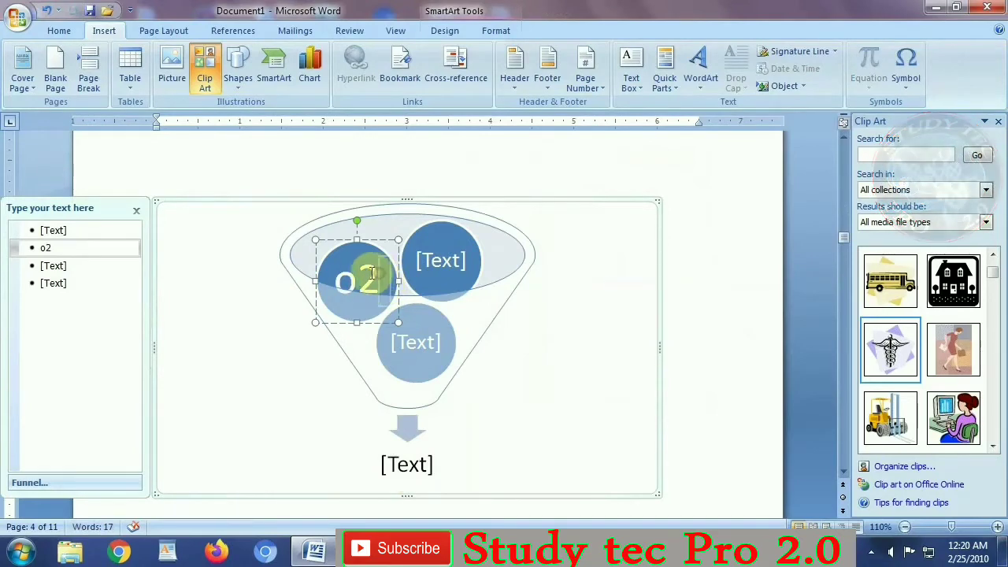
left_click(67, 34)
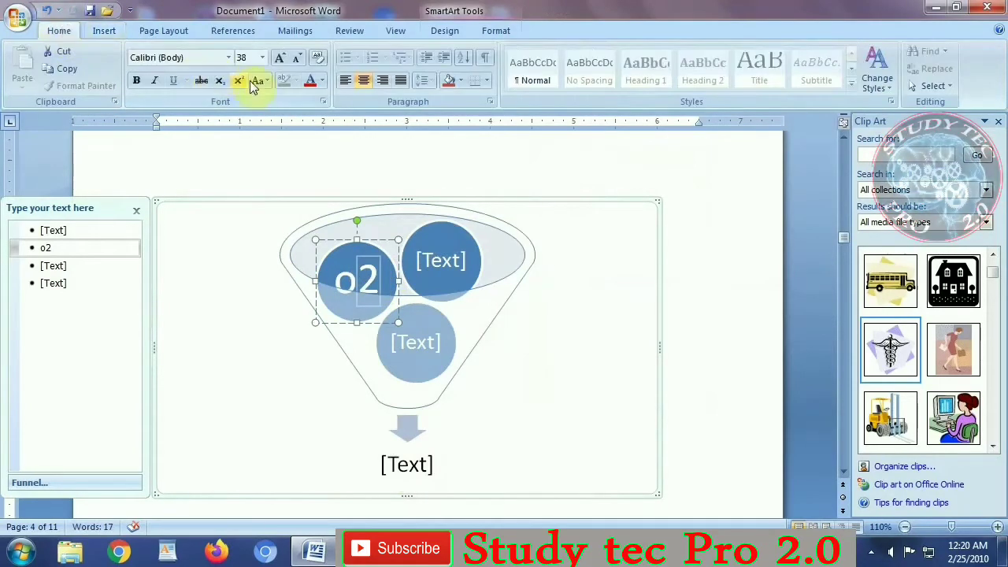
left_click(221, 80)
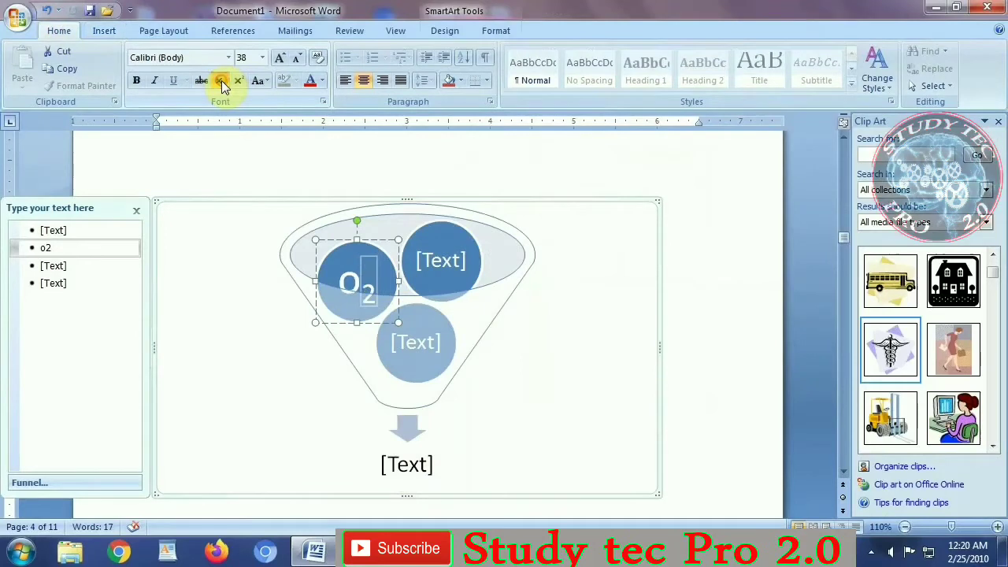
- Label the top-right circle h and the bottom circle co2
left_click(449, 268)
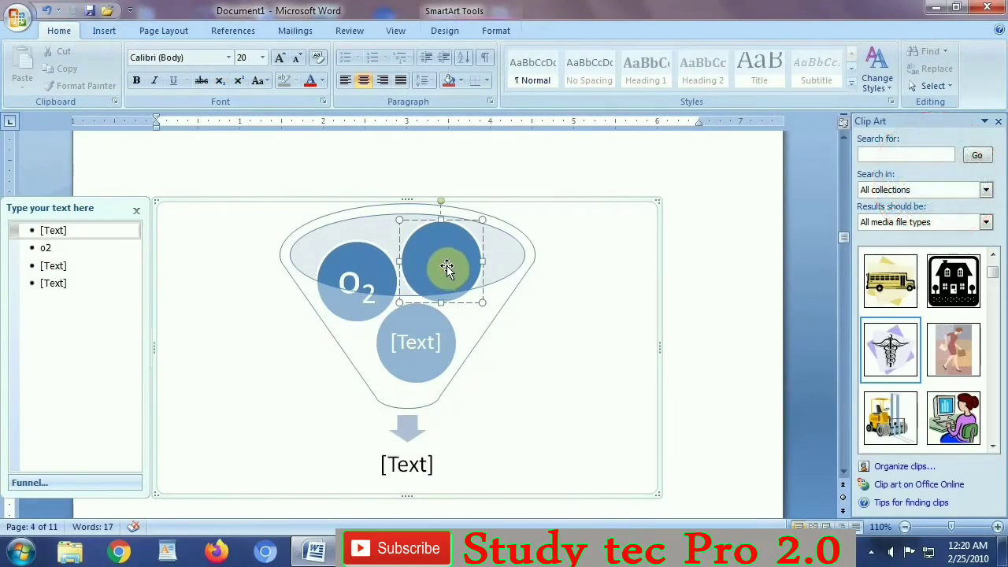
type("h")
left_click(416, 343)
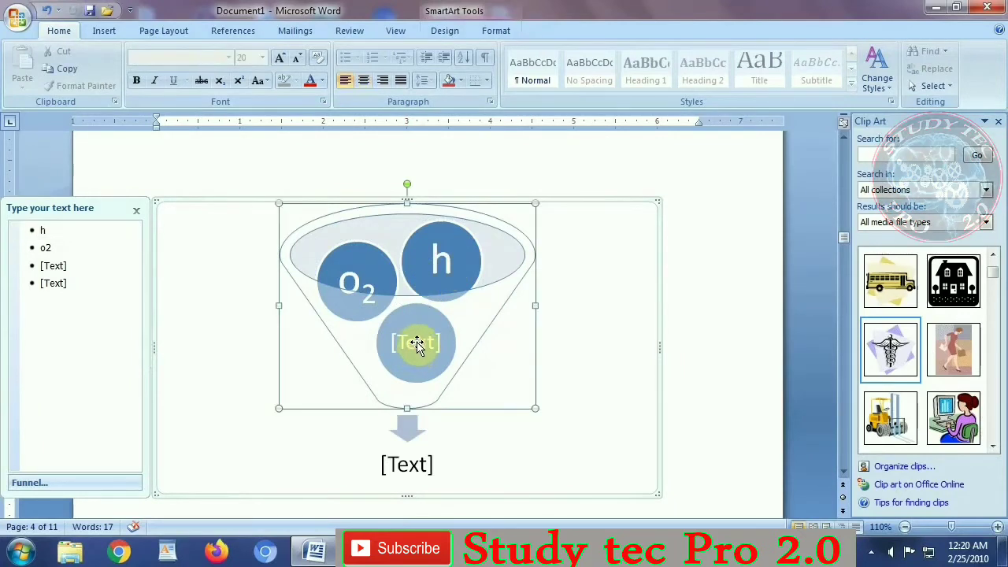
left_click(55, 266)
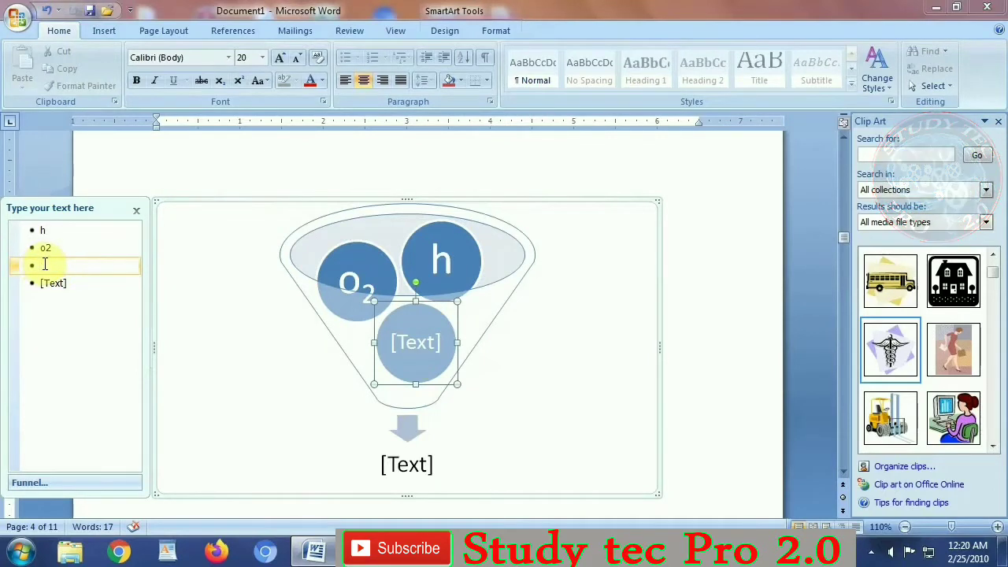
type("co")
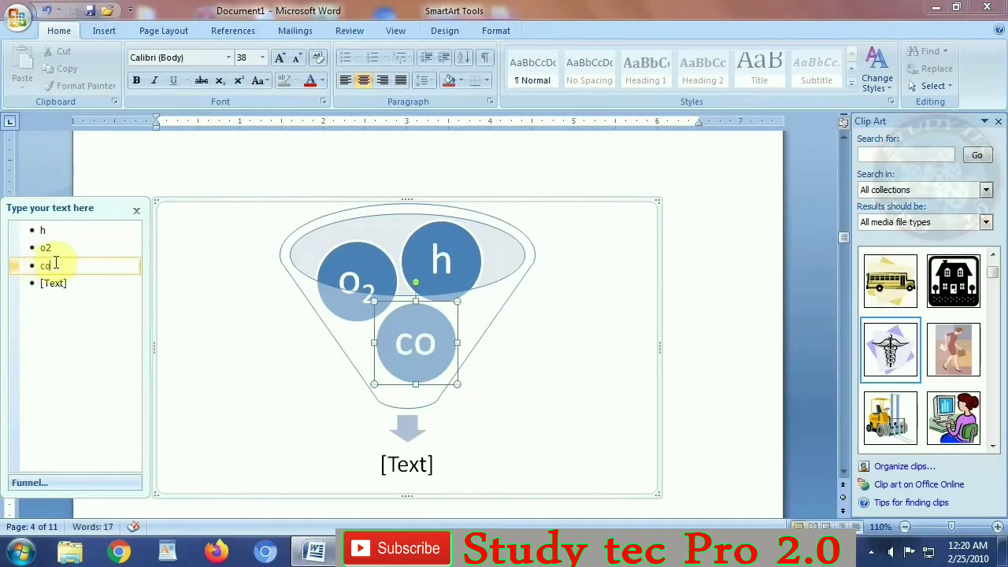
type("2")
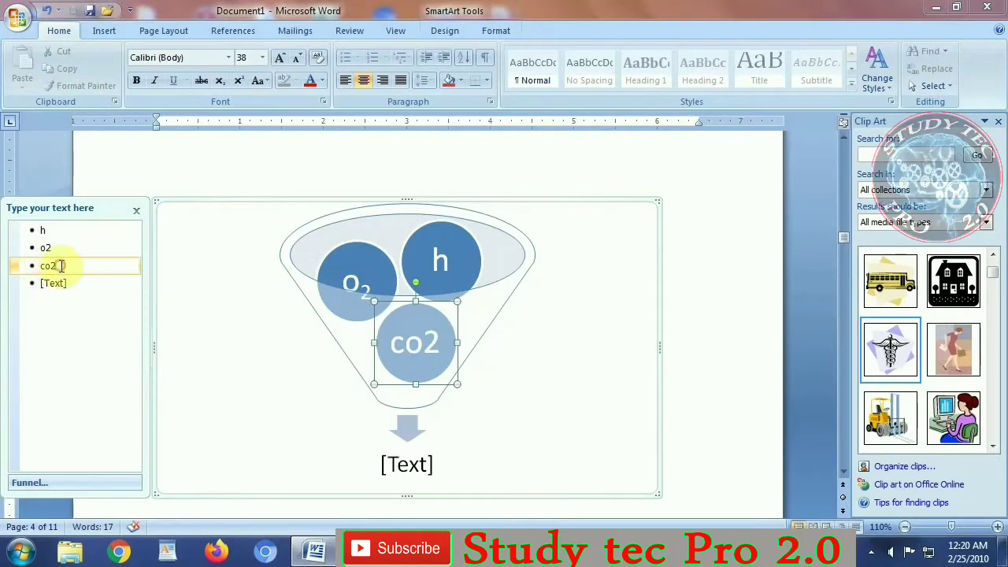
- Make the 2 in CO2 a subscript
left_click_drag(61, 265, 51, 265)
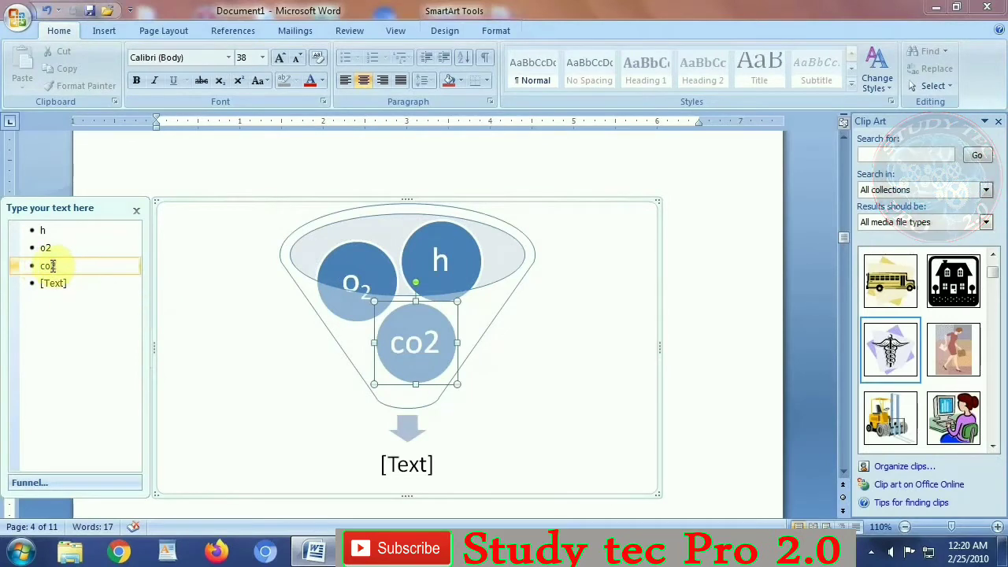
left_click(219, 81)
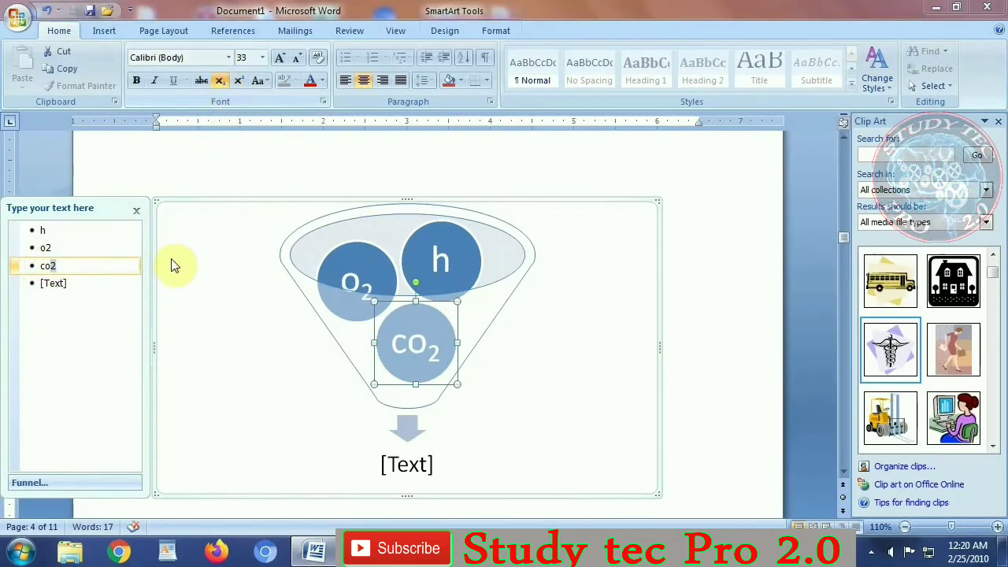
left_click(220, 80)
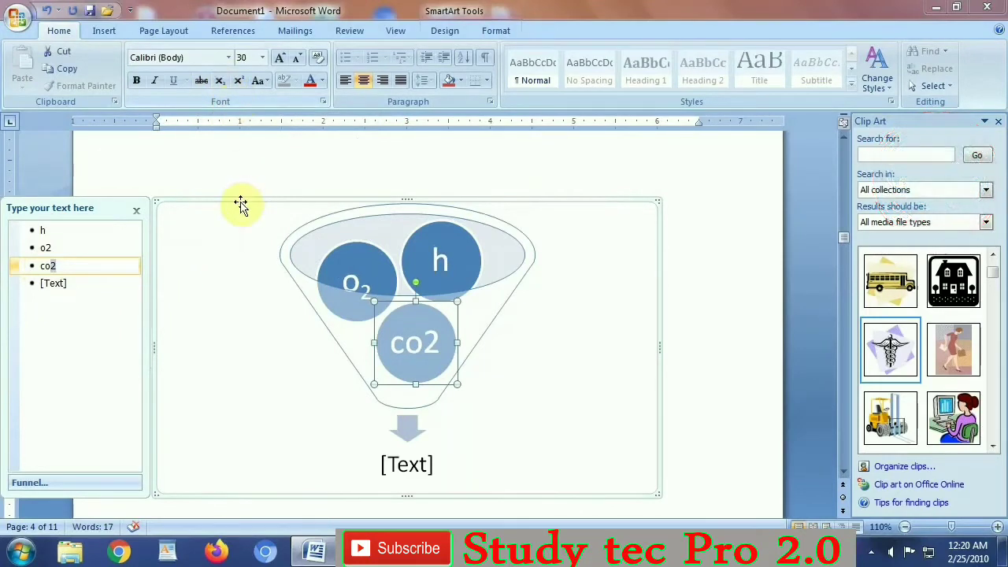
left_click(221, 82)
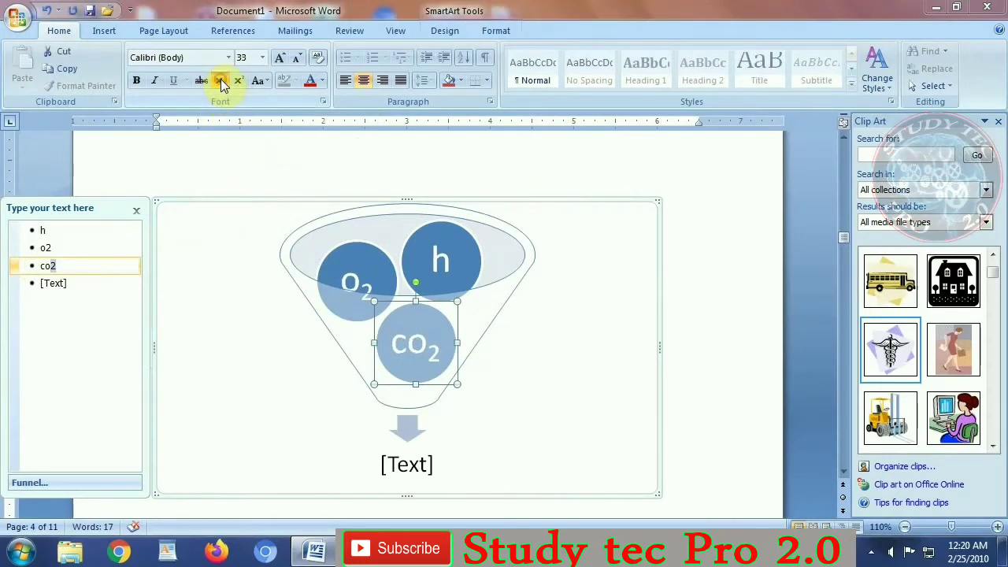
left_click(457, 326)
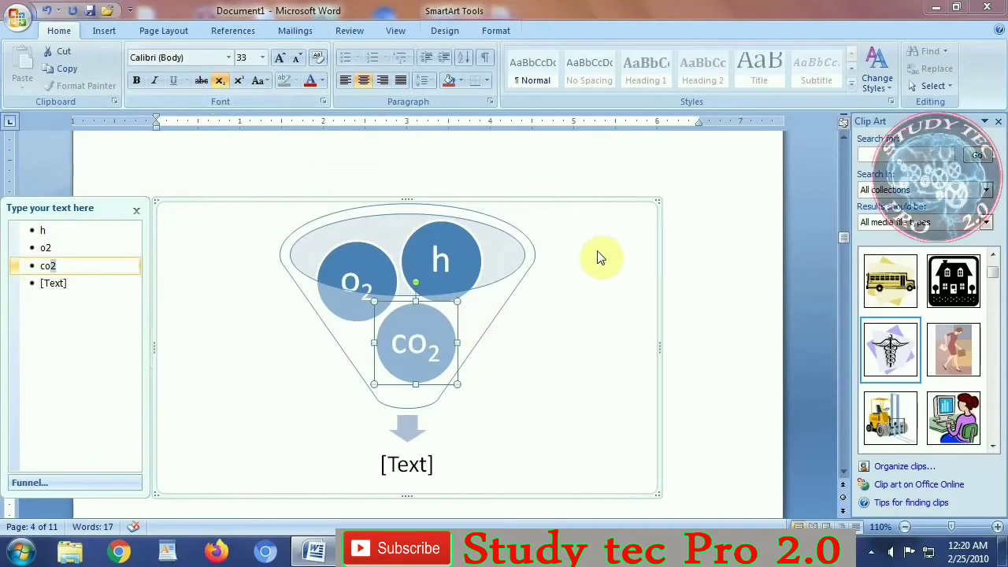
left_click(397, 471)
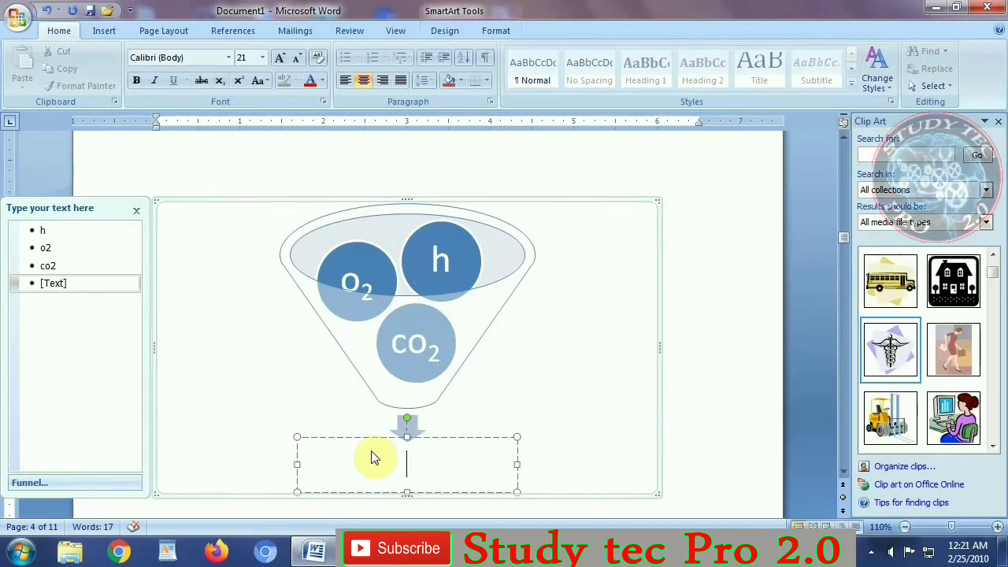
- Type c6h12o6 under the funnel and subscript its digits
type("c6")
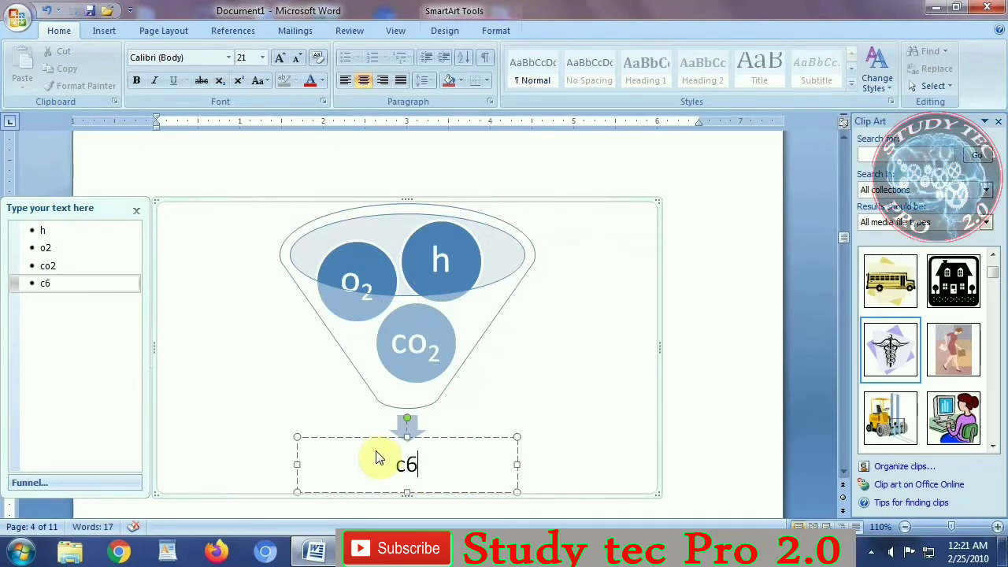
type("h")
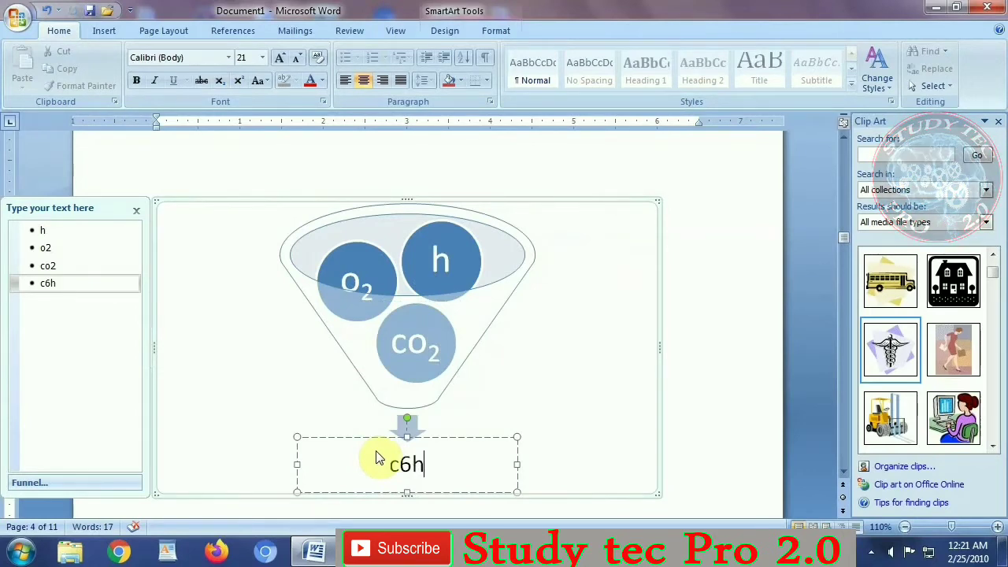
type("12")
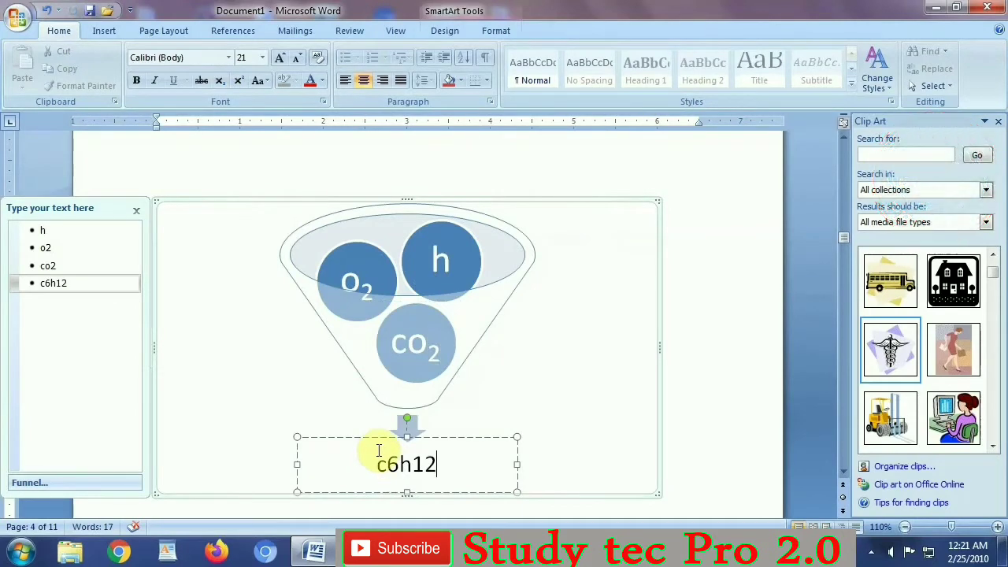
type("o6")
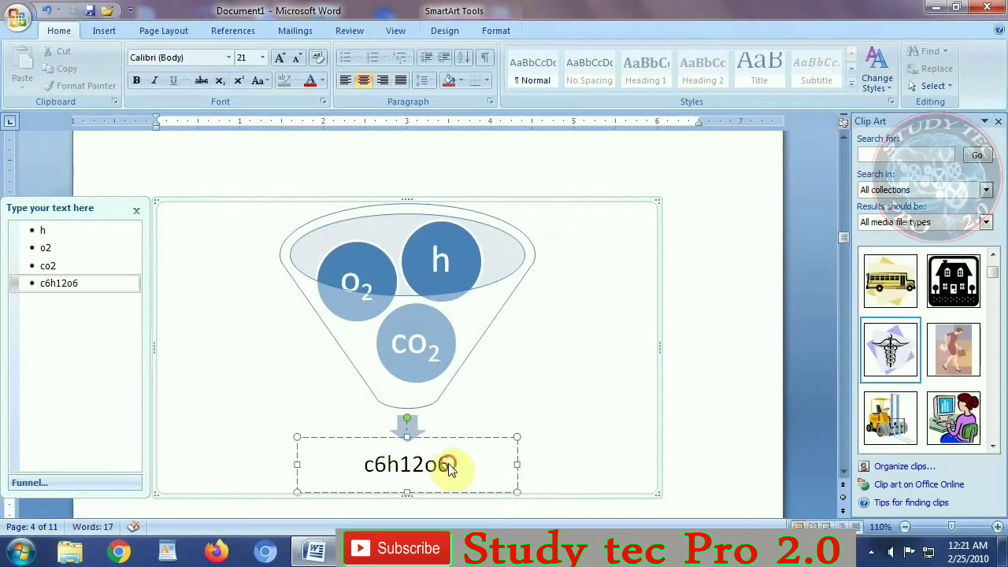
left_click_drag(447, 466, 380, 463)
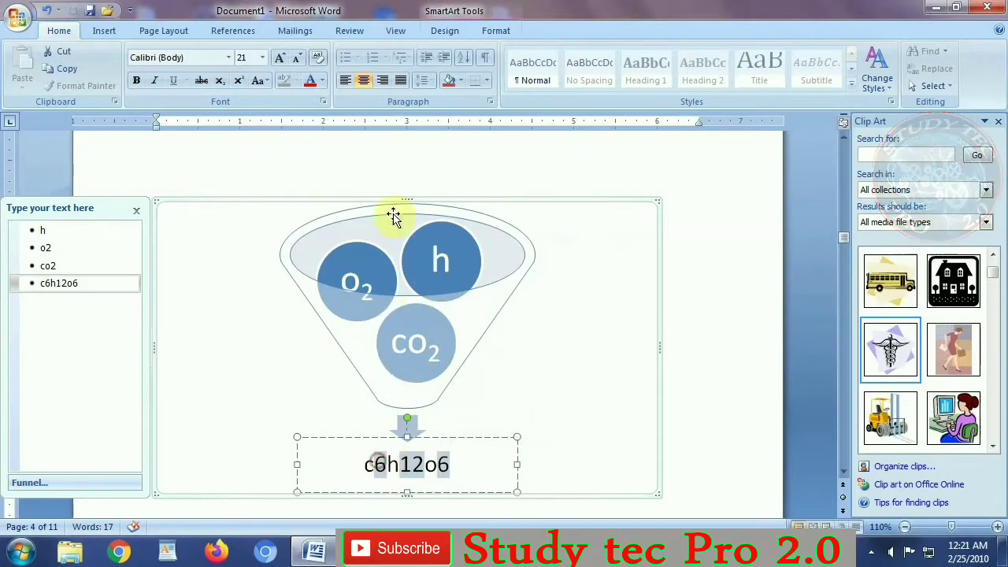
left_click(221, 83)
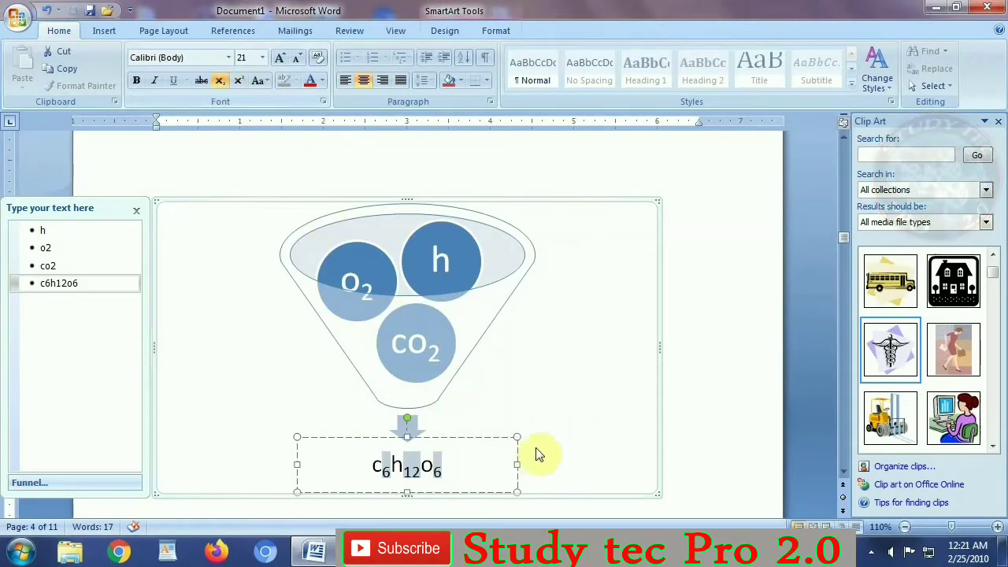
left_click(572, 410)
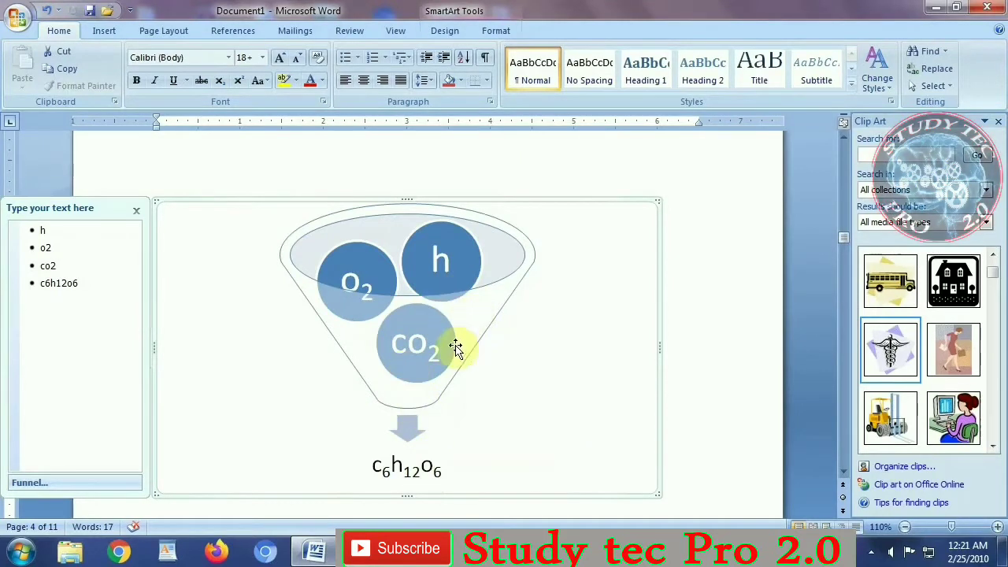
- Subscript the 2 in the h2 circle
left_click(451, 263)
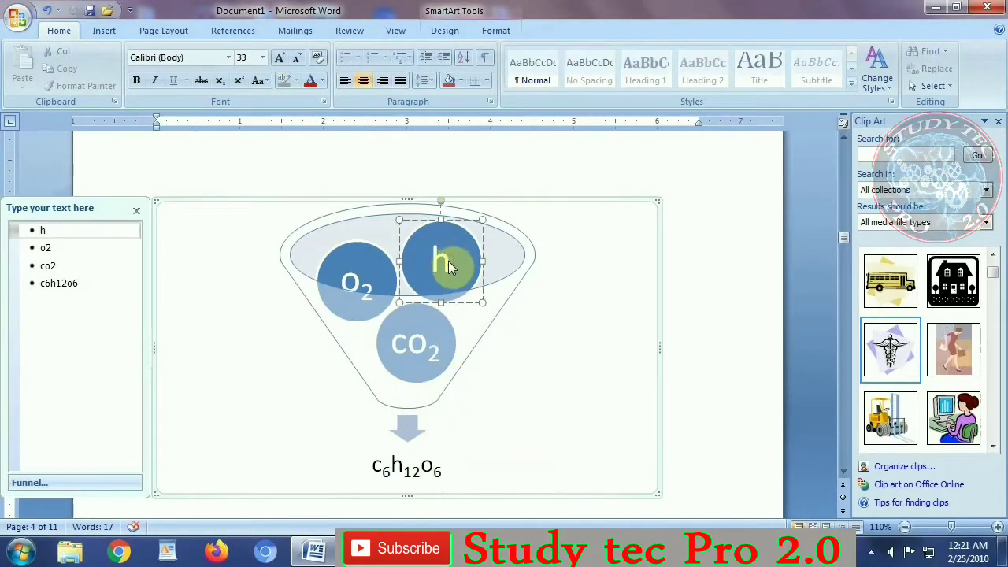
left_click_drag(460, 263, 444, 263)
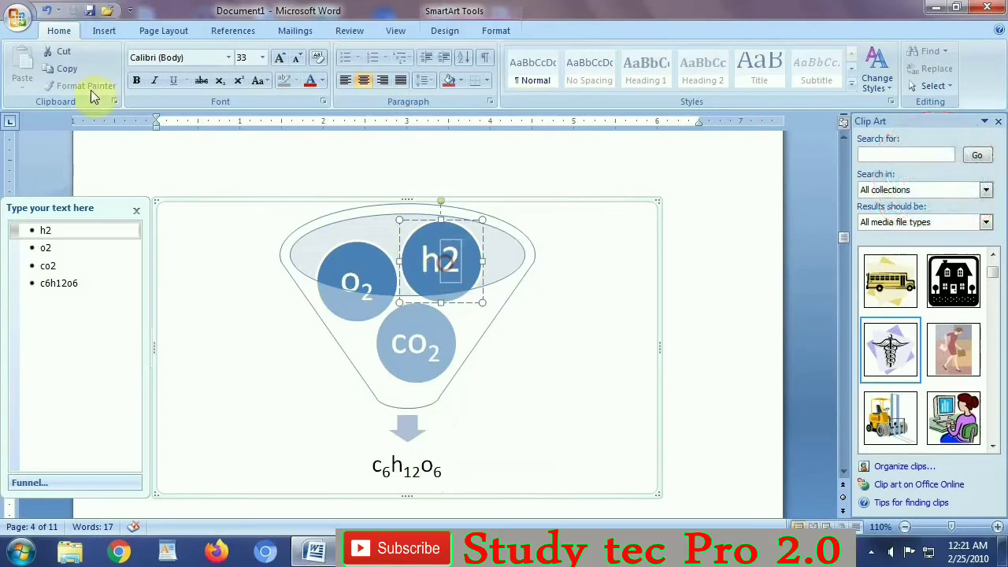
left_click(220, 81)
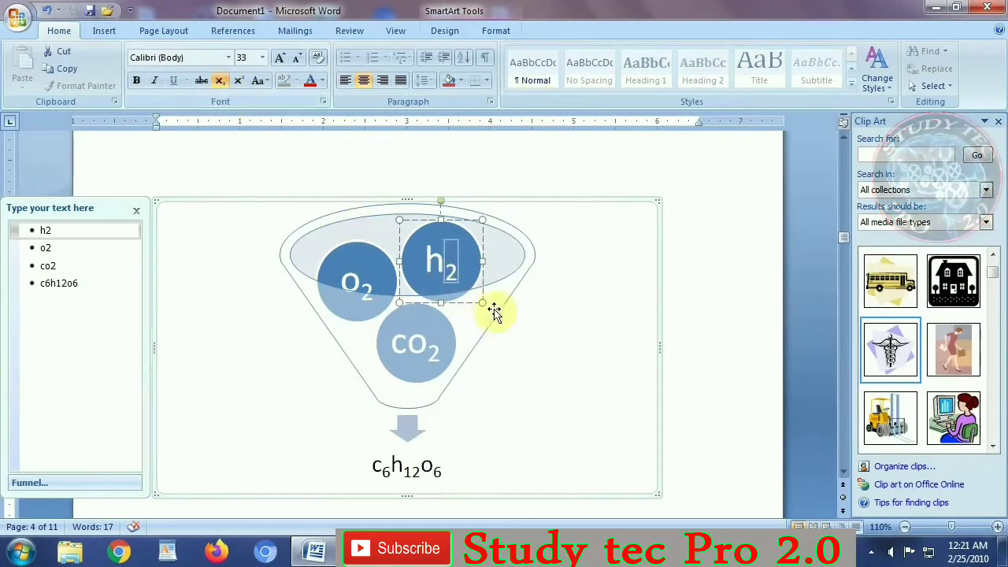
left_click(559, 324)
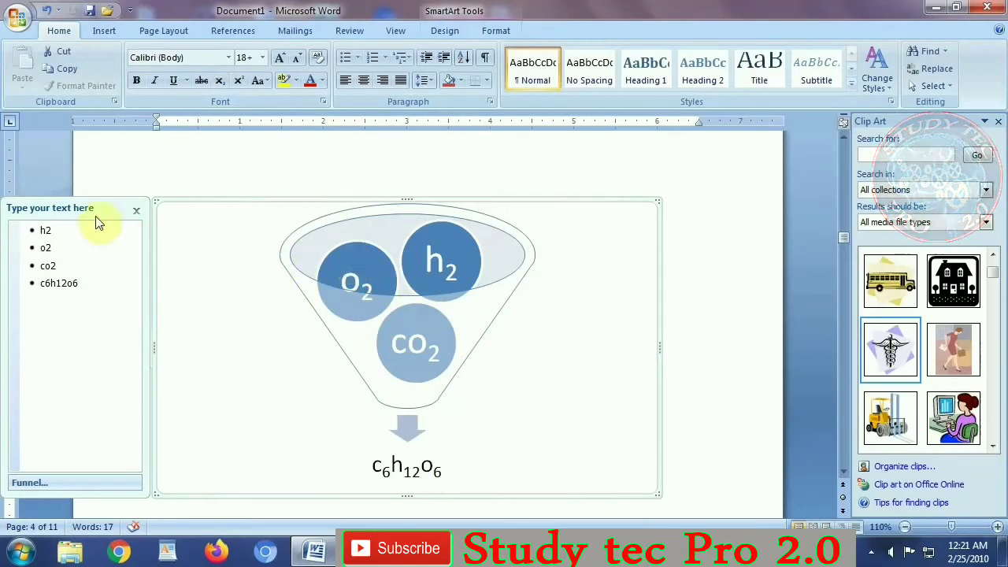
- Close the 'Type your text here' pane beside the funnel
left_click(134, 210)
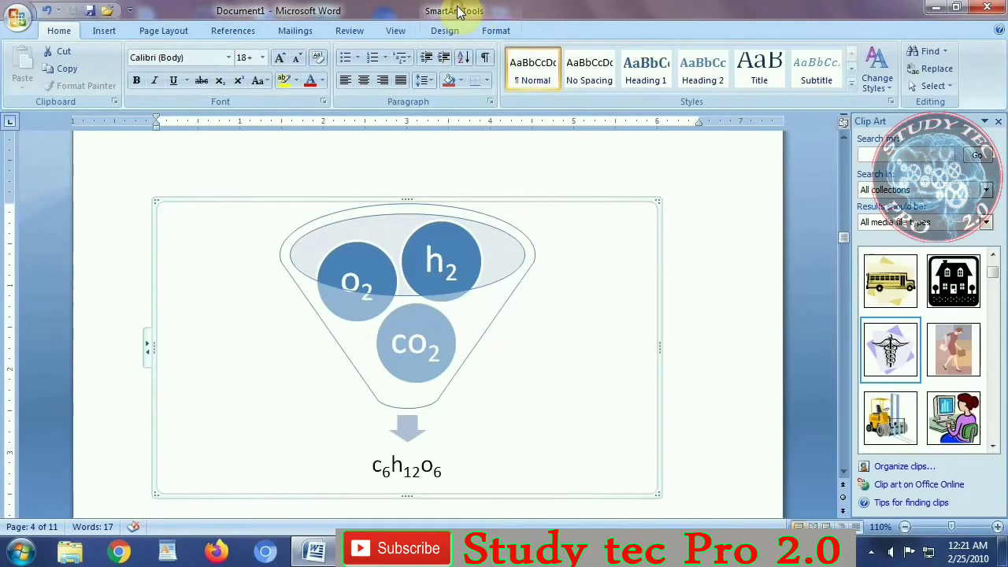
- Recolor the funnel circles with a Colorful color scheme
left_click(445, 31)
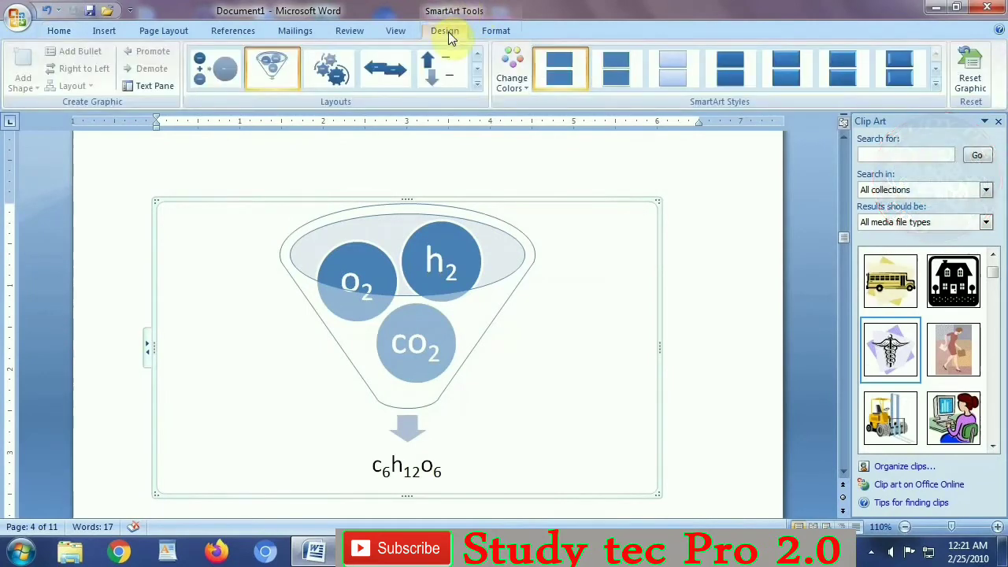
left_click(512, 83)
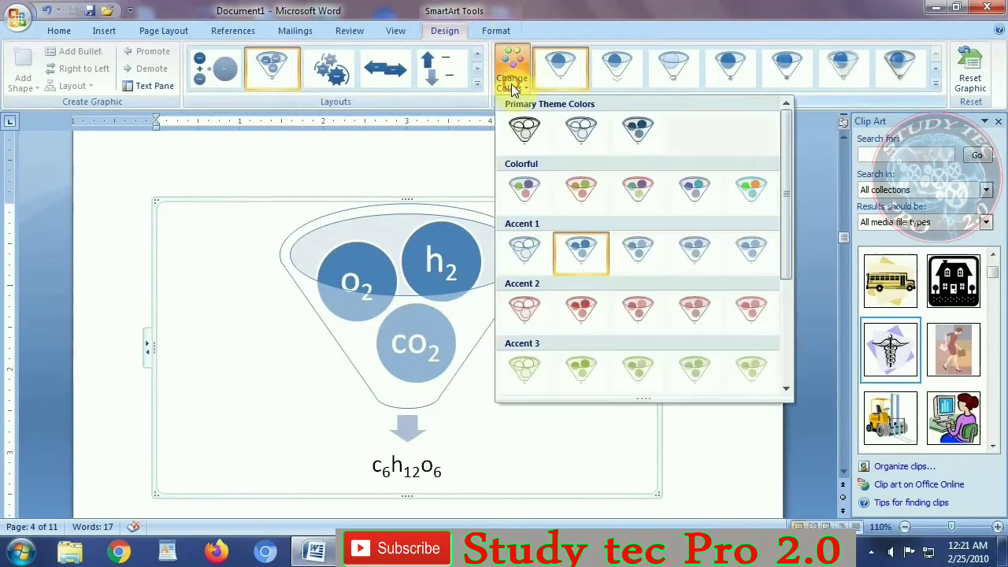
left_click(757, 193)
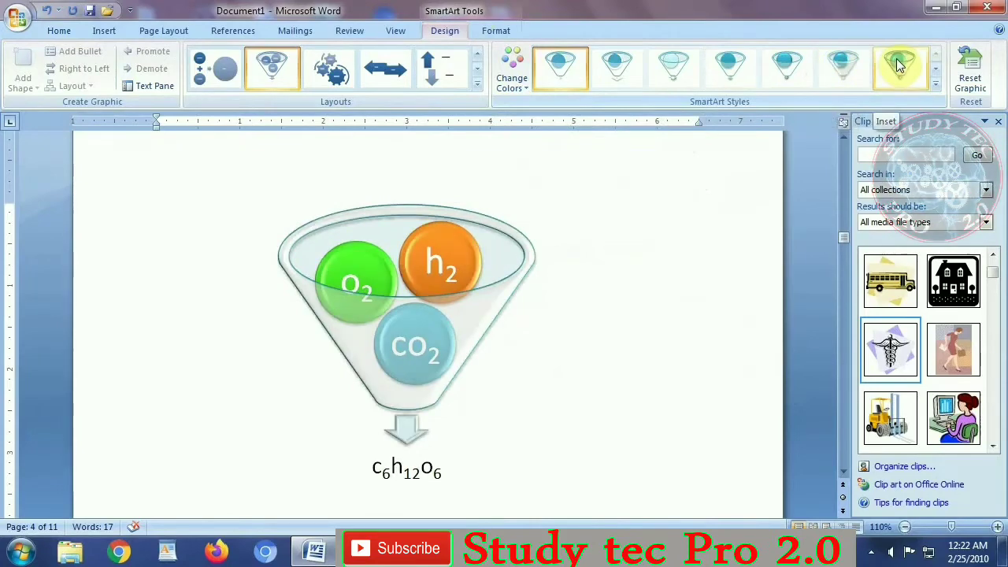
- Apply the Polished SmartArt style to the funnel and deselect it
left_click(844, 63)
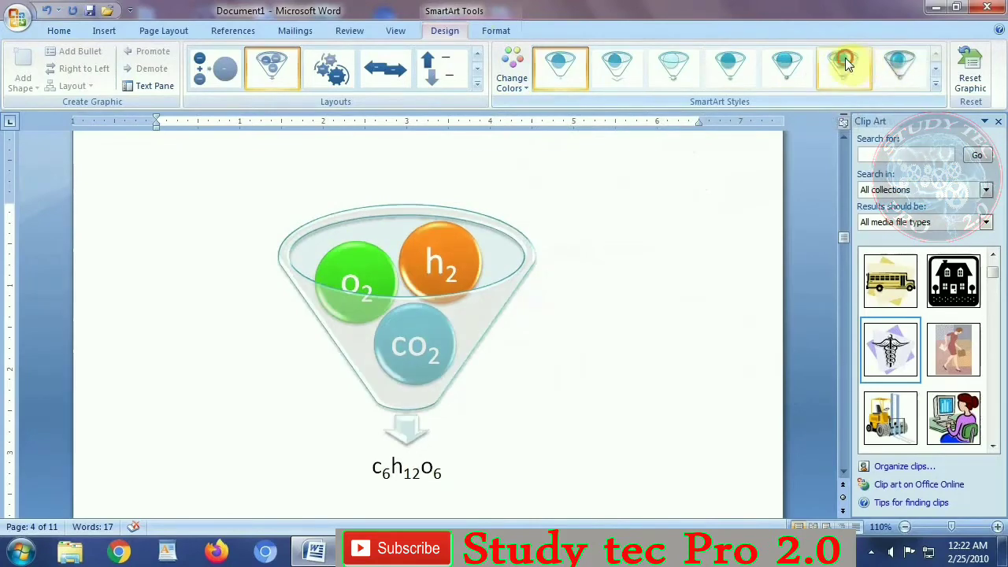
left_click(738, 266)
scroll(596, 288, "up", 2)
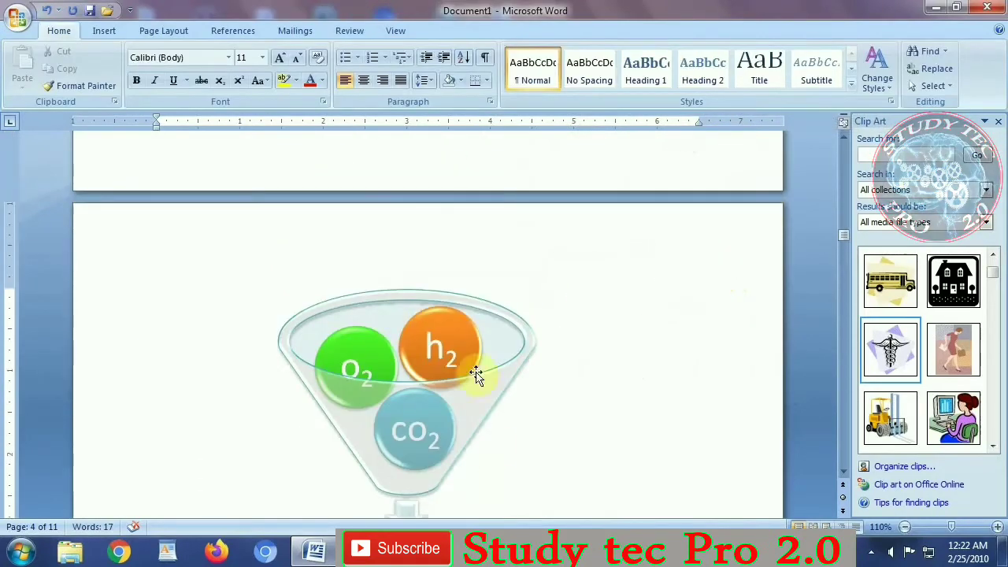
scroll(477, 394, "down", 5)
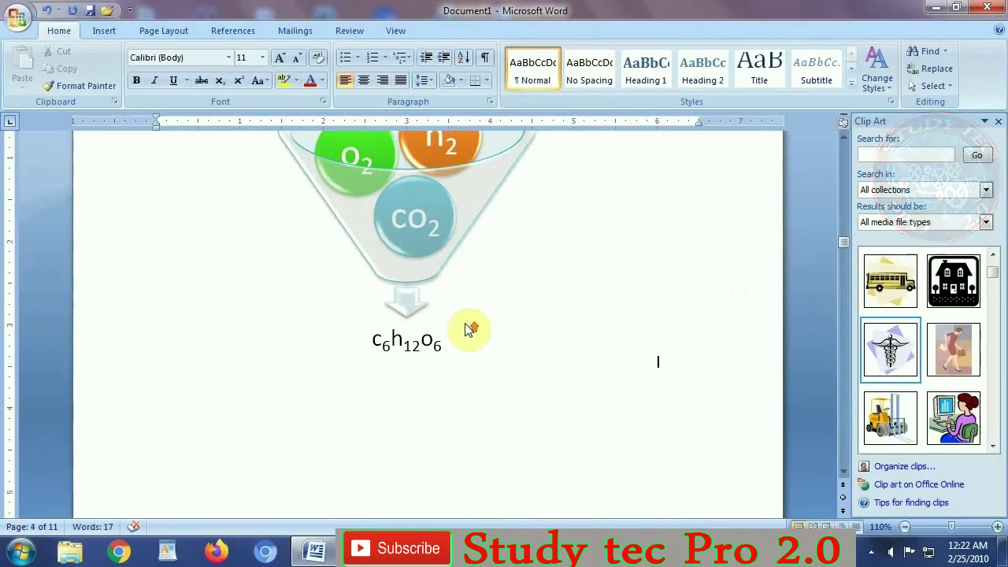
scroll(465, 329, "up", 3)
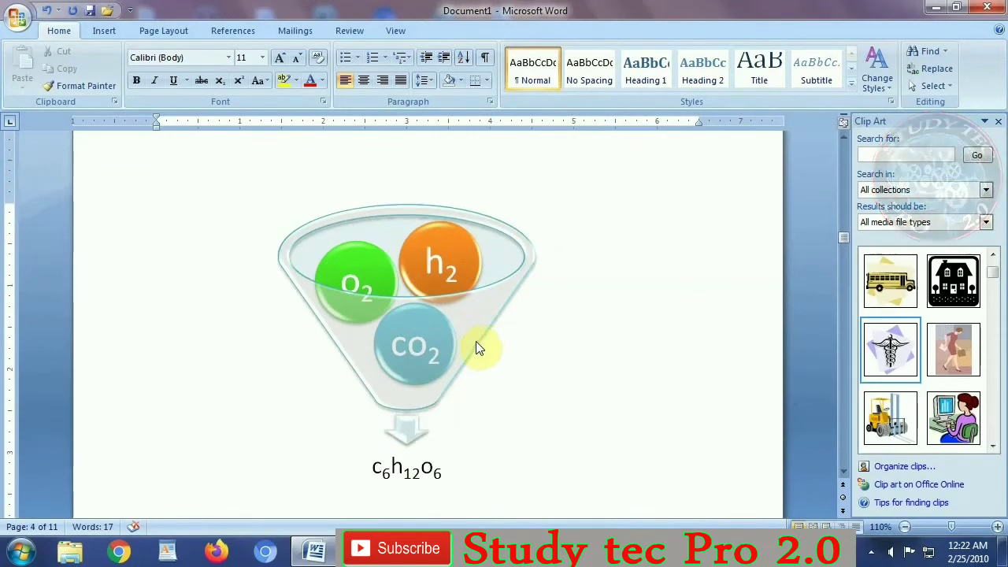
scroll(579, 368, "down", 1)
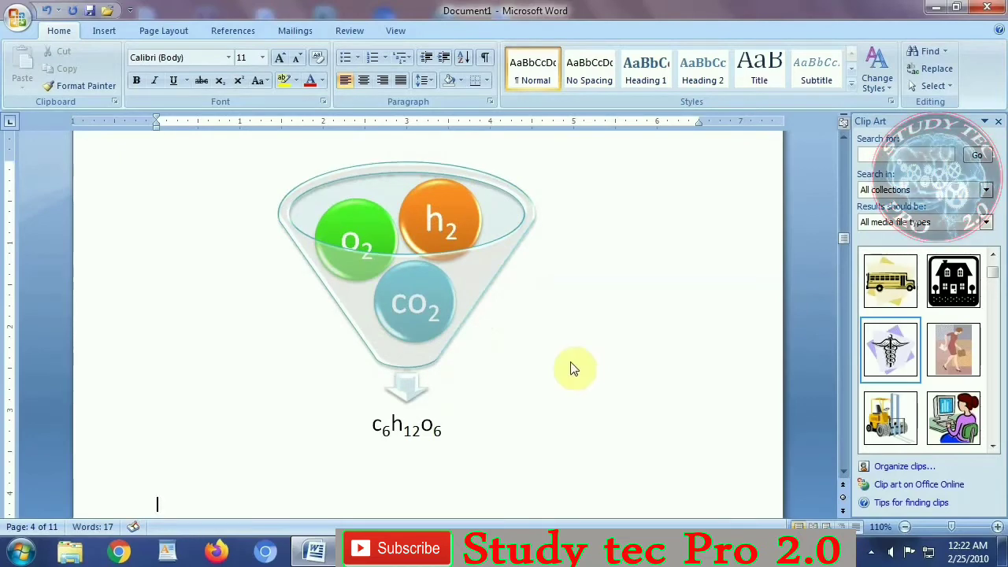
left_click(104, 30)
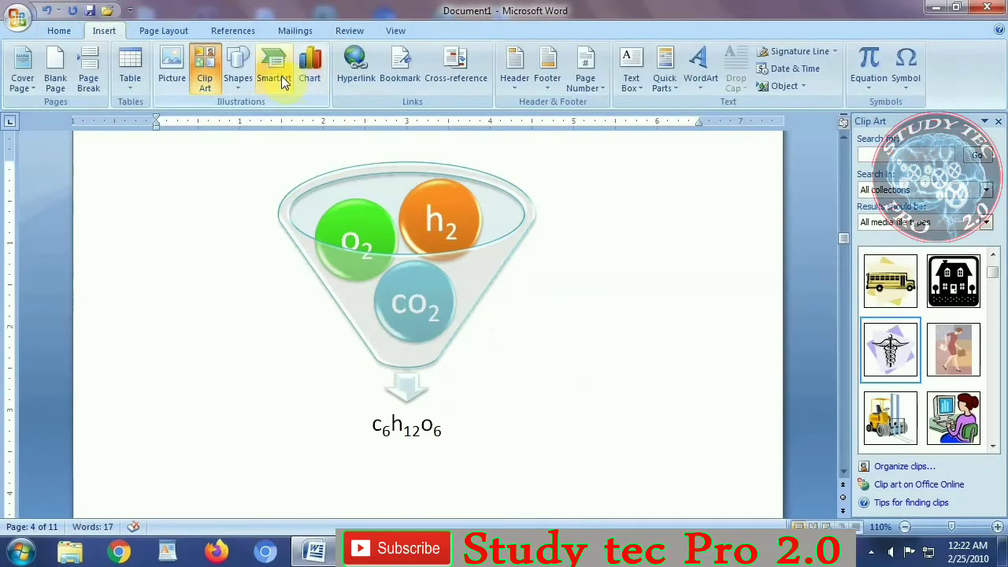
- Insert a Basic Target SmartArt diagram below the funnel
left_click(275, 73)
left_click_drag(598, 185, 619, 358)
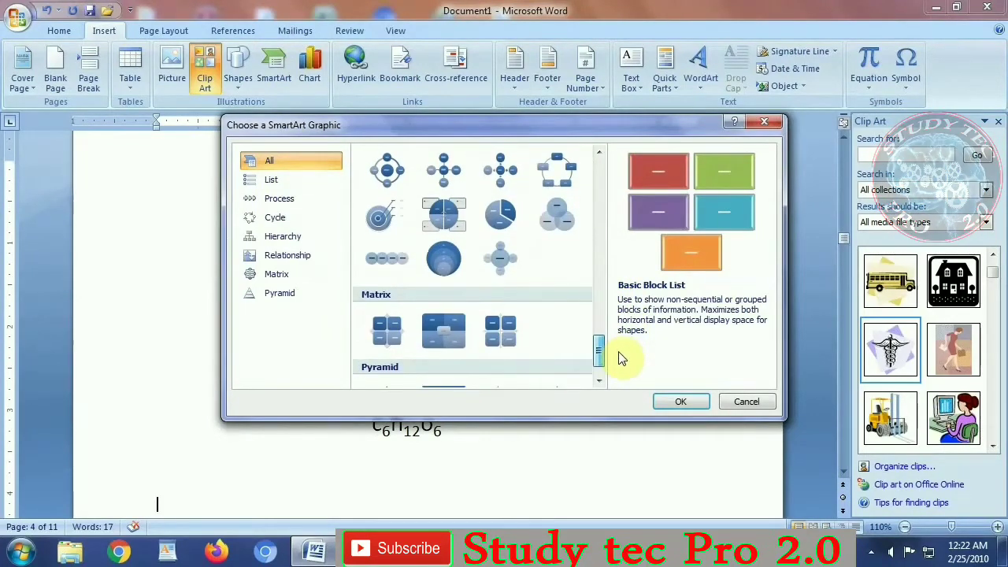
double_click(386, 223)
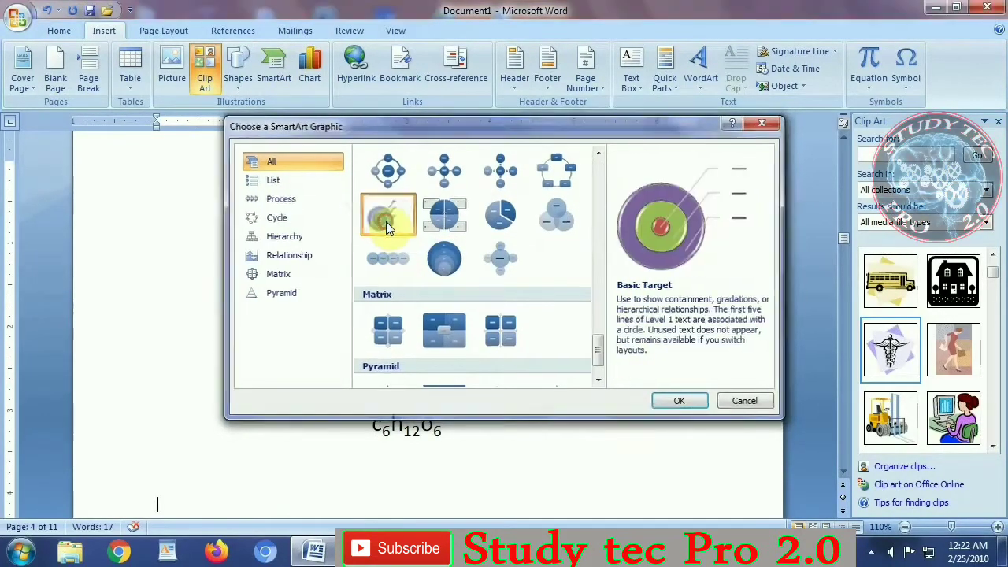
scroll(552, 351, "down", 6)
scroll(575, 360, "down", 2)
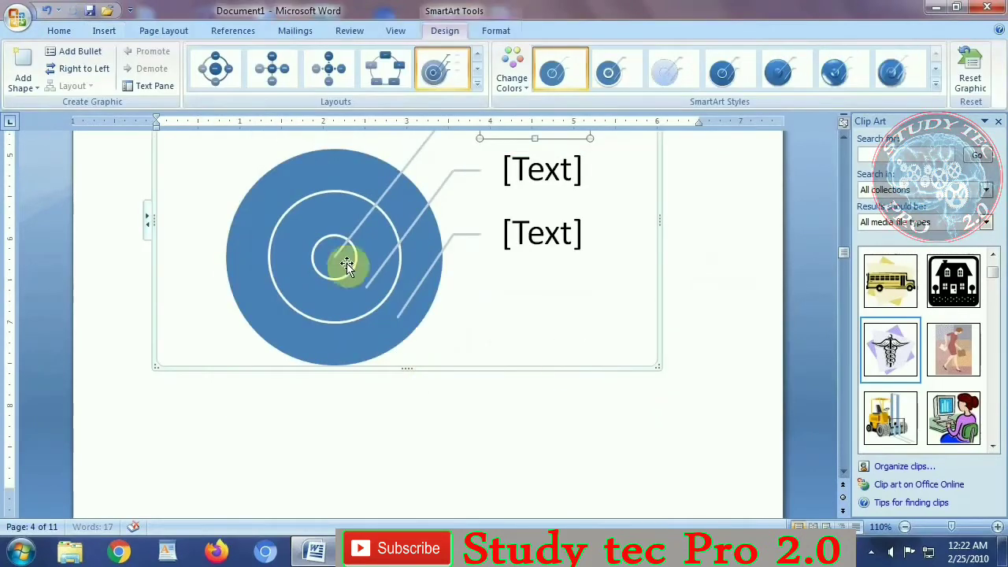
scroll(371, 292, "up", 1)
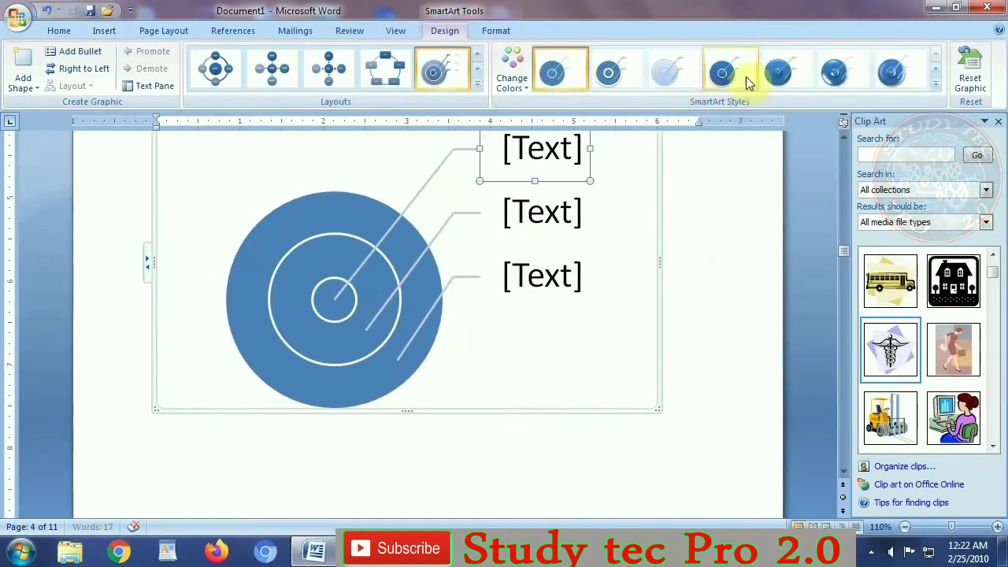
- Recolor the target rings orange, green and blue with a Colorful scheme
left_click(512, 67)
left_click(752, 198)
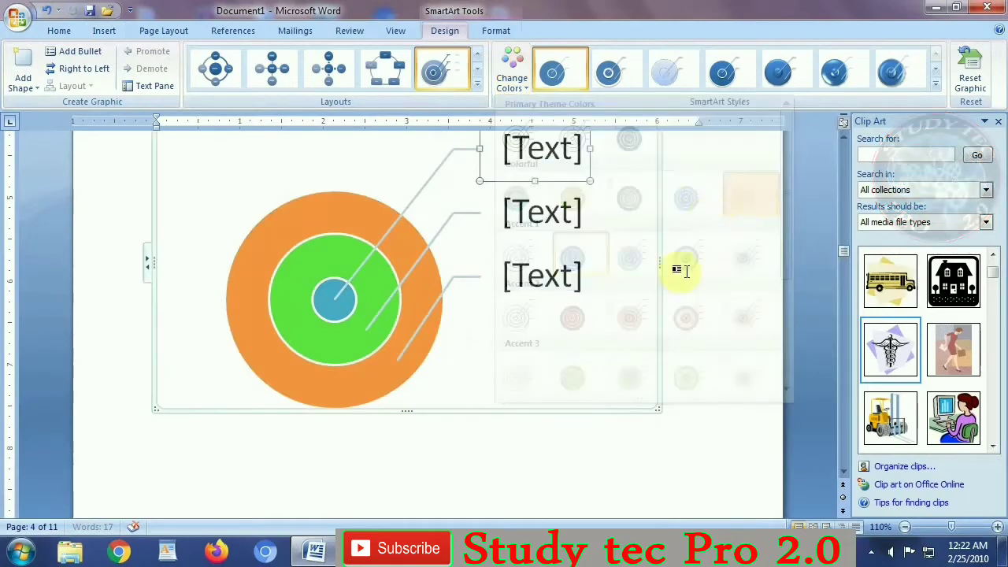
left_click(705, 315)
scroll(529, 378, "down", 3)
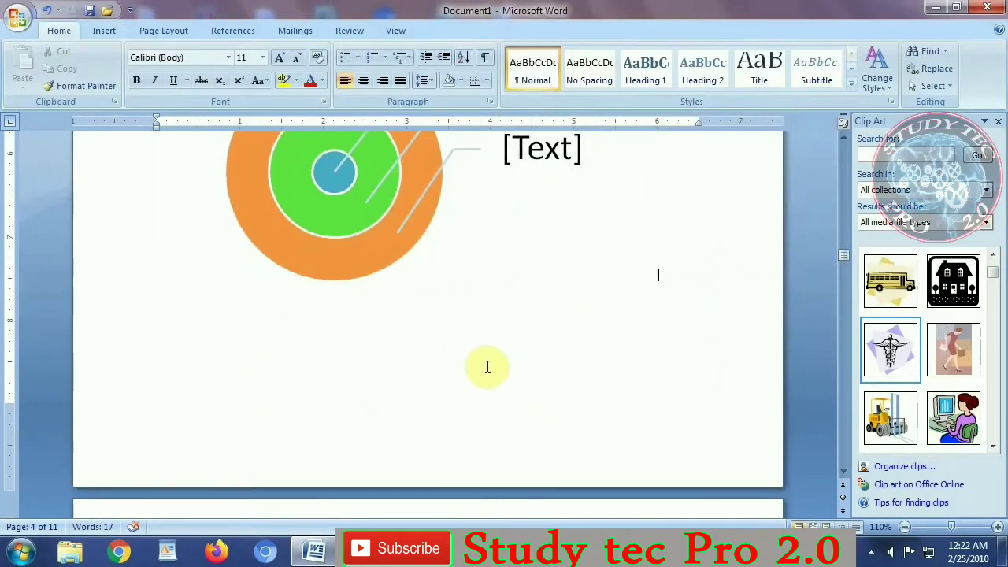
scroll(457, 371, "down", 6)
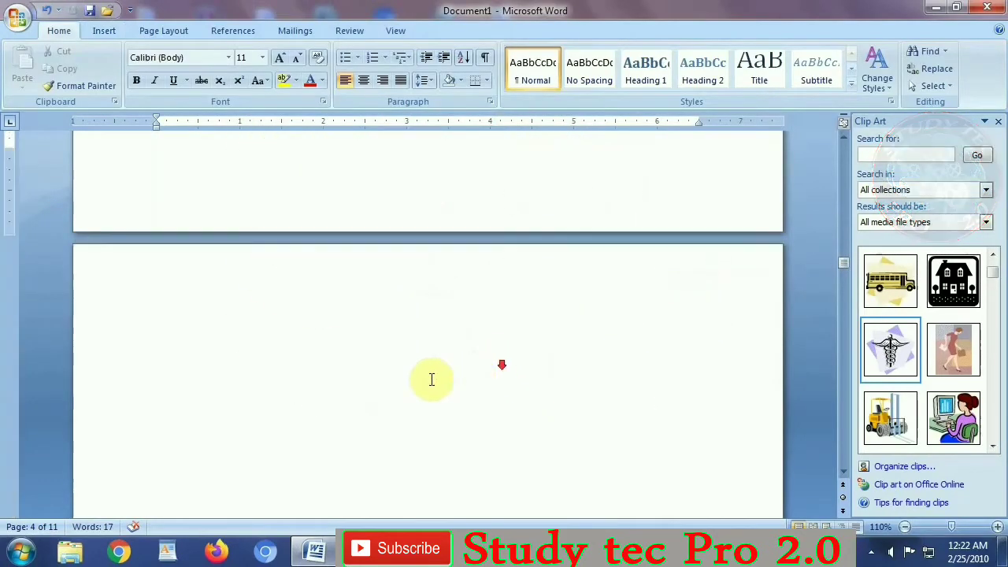
- Insert a Trapezoid List SmartArt diagram
left_click(111, 30)
left_click(275, 76)
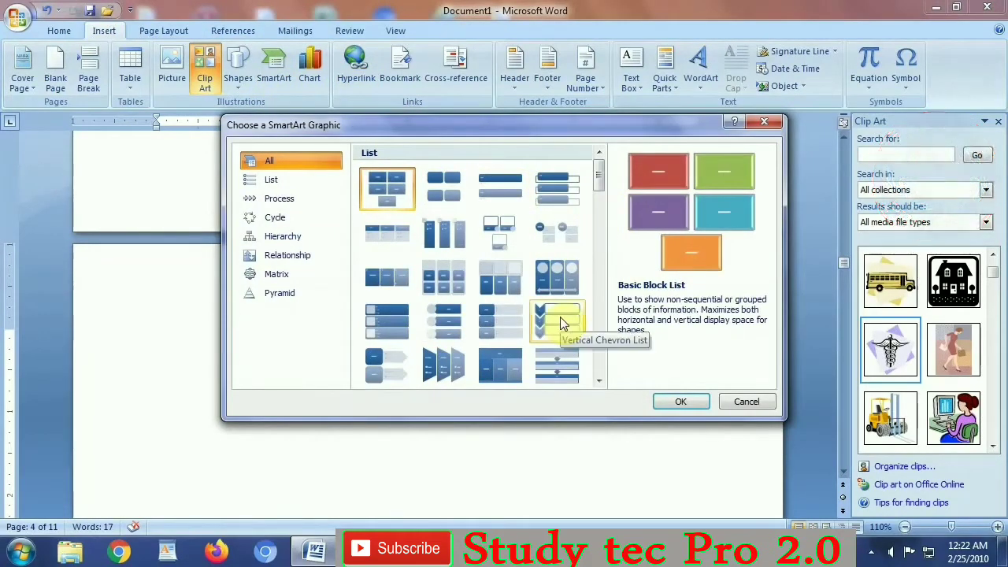
double_click(441, 355)
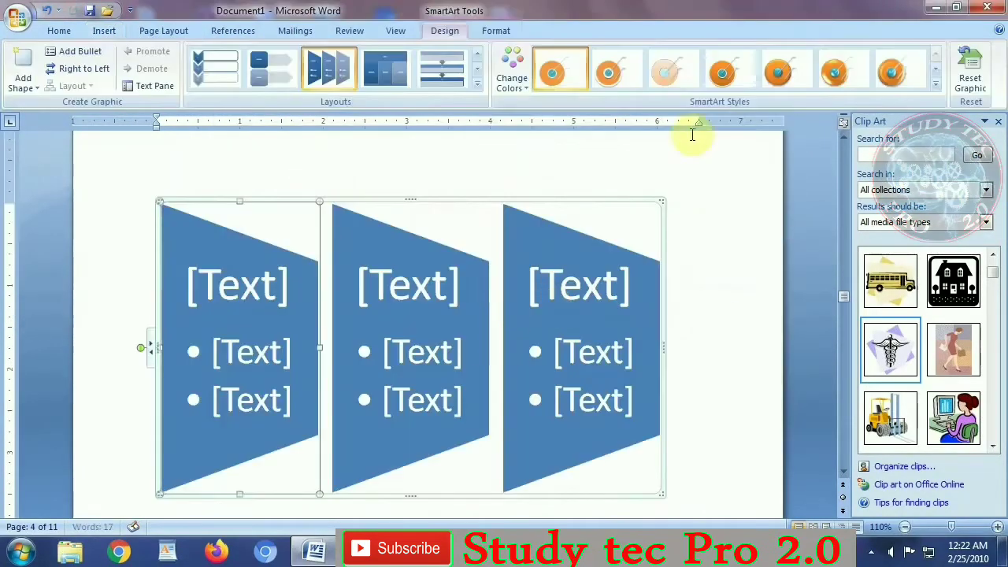
- Give the trapezoids a Colorful teal, green and orange scheme and a 3D style
left_click(512, 69)
left_click(749, 193)
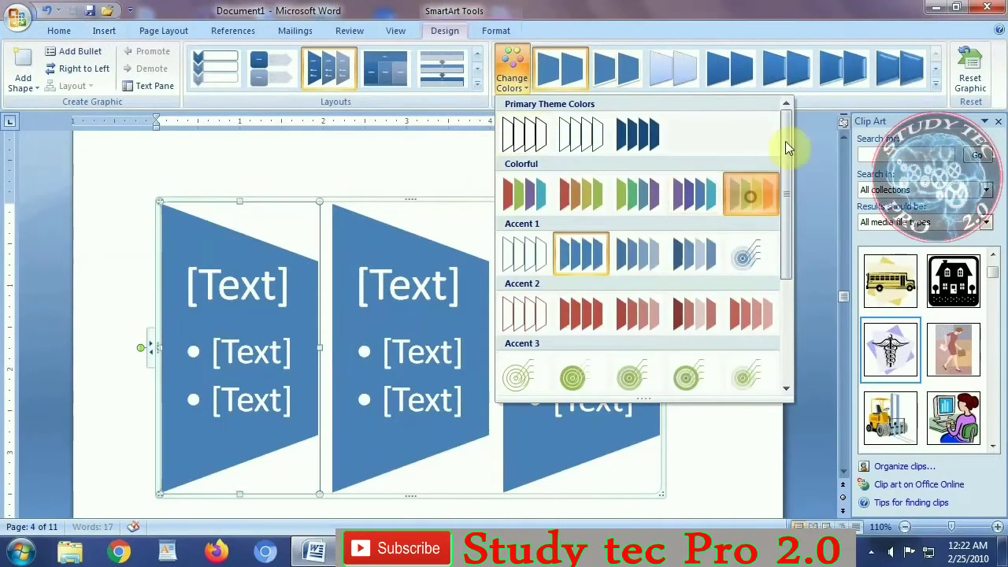
left_click(900, 69)
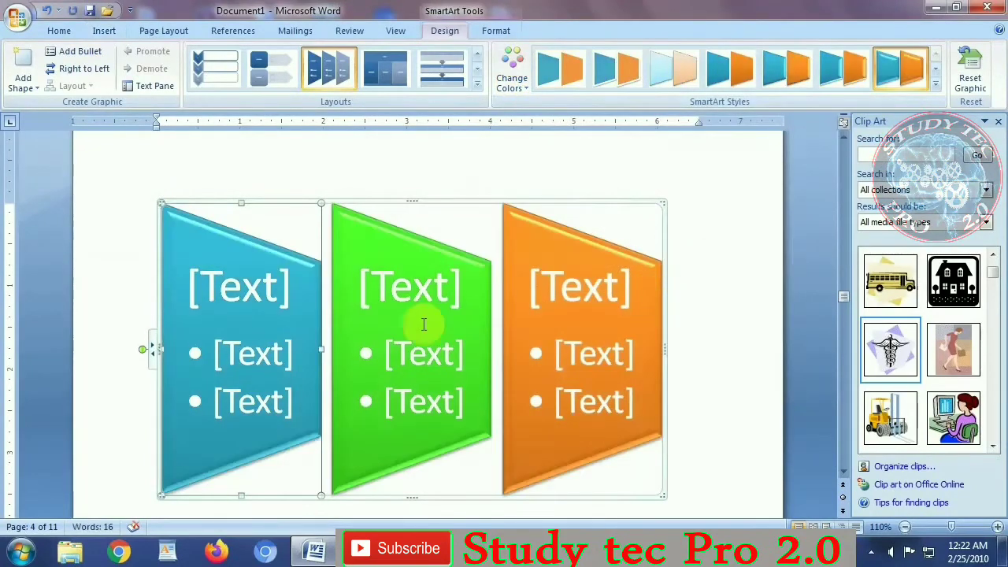
left_click(238, 288)
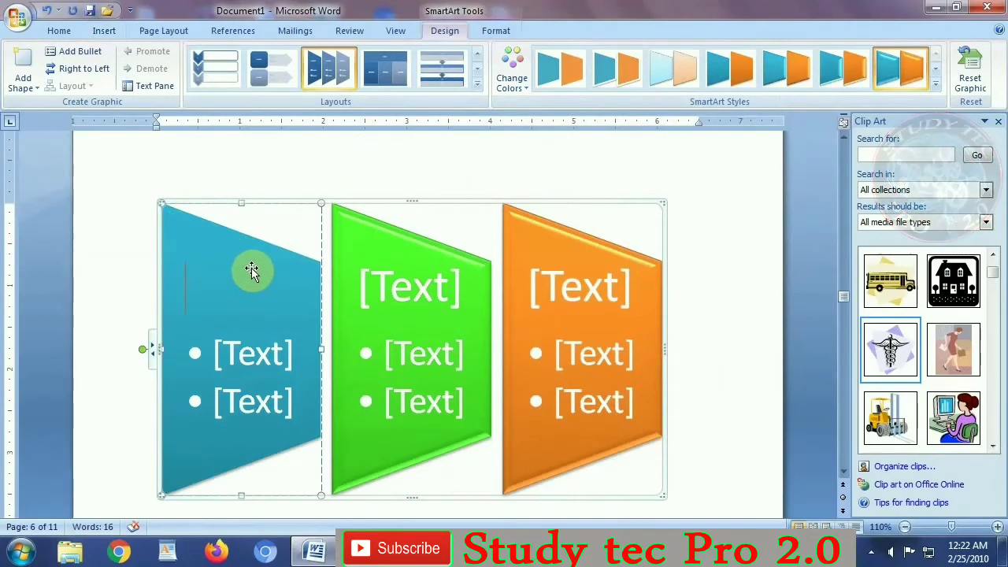
- Deselect the SmartArt and place the cursor on the blank page below it
scroll(432, 315, "up", 5)
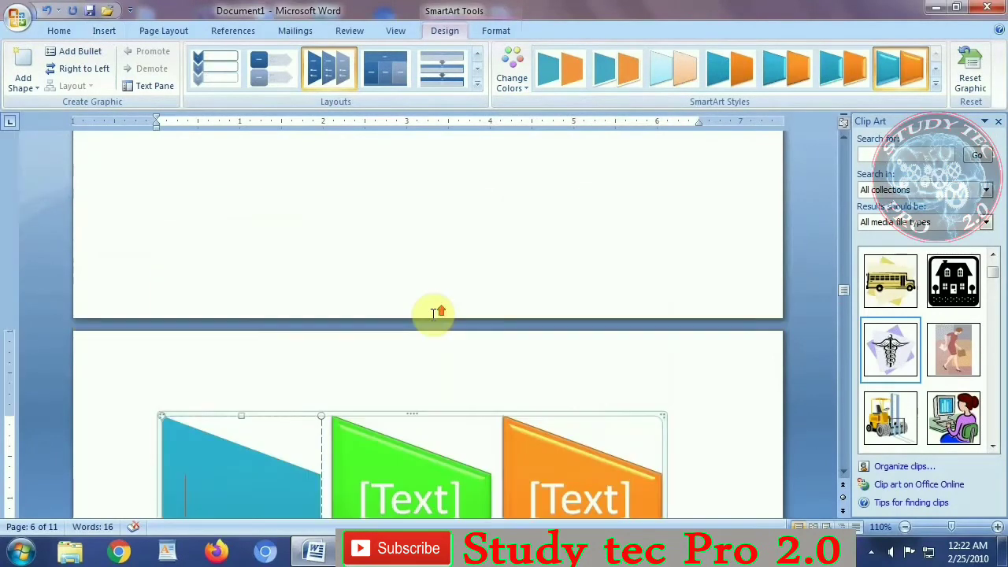
scroll(433, 315, "up", 5)
scroll(445, 309, "down", 6)
scroll(446, 310, "up", 5)
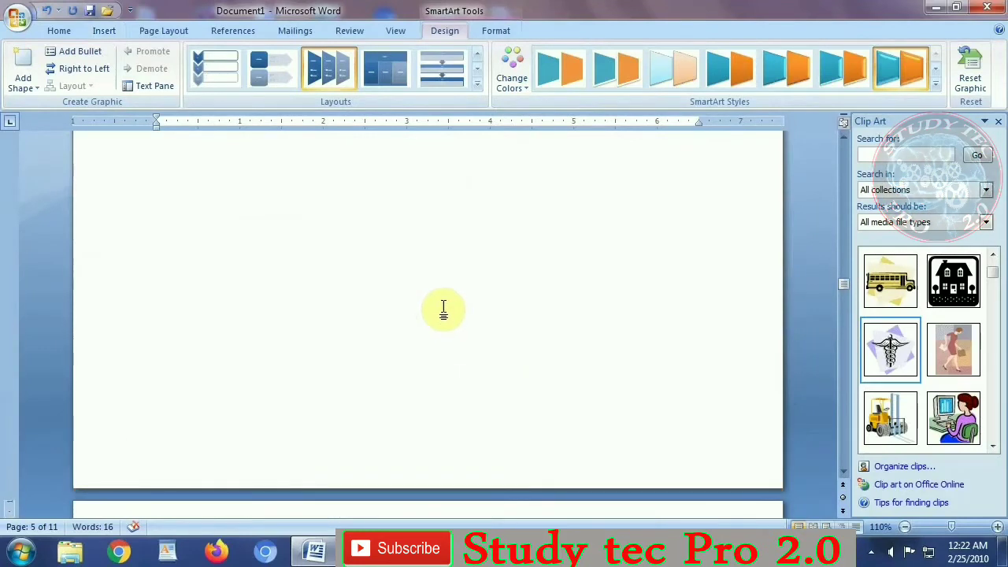
scroll(417, 296, "up", 1)
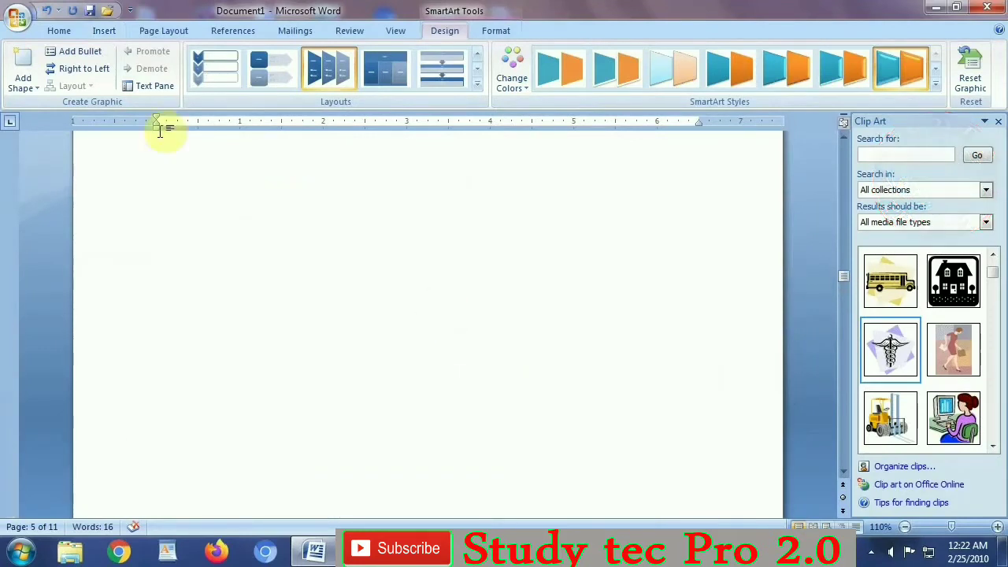
left_click(55, 30)
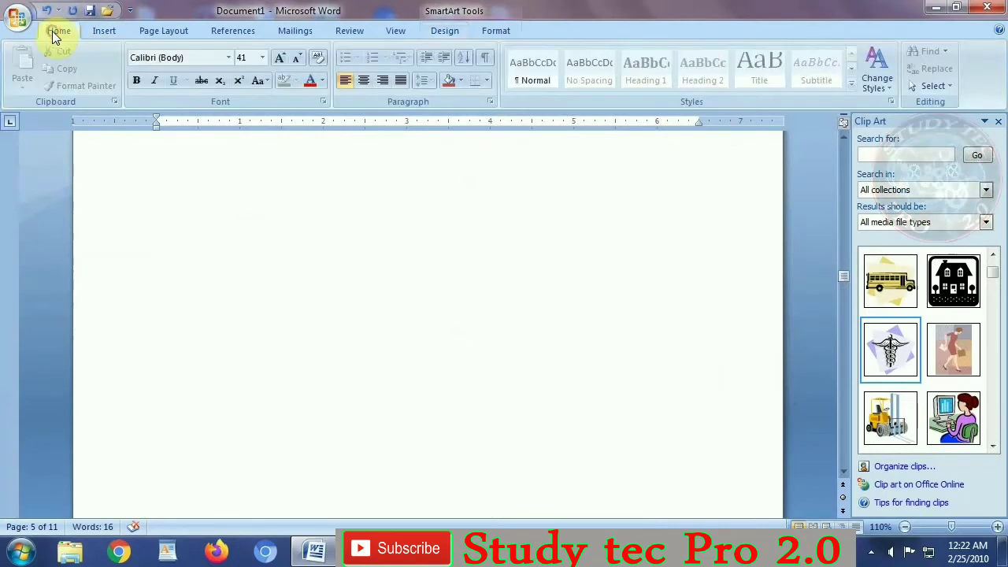
left_click(104, 31)
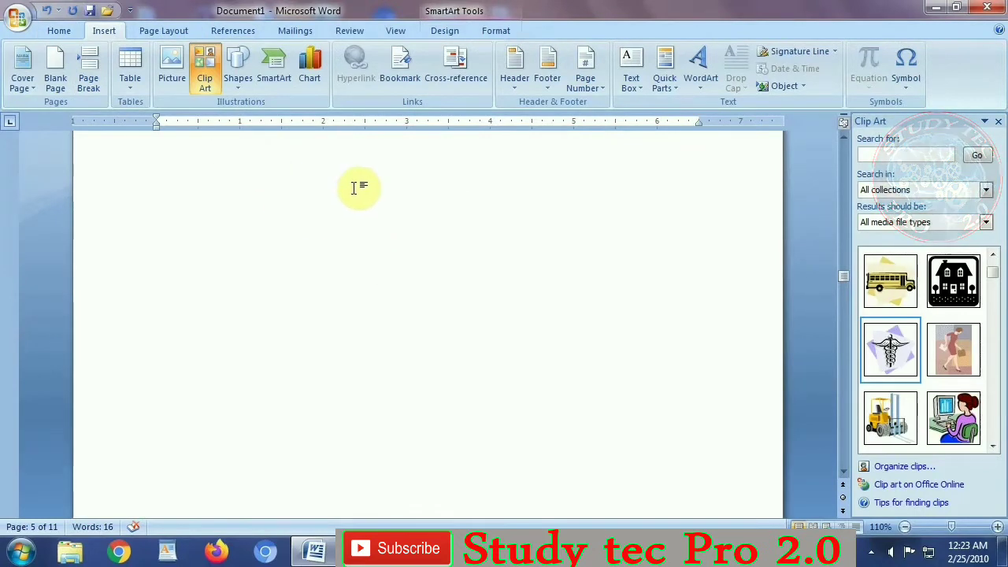
left_click(347, 278)
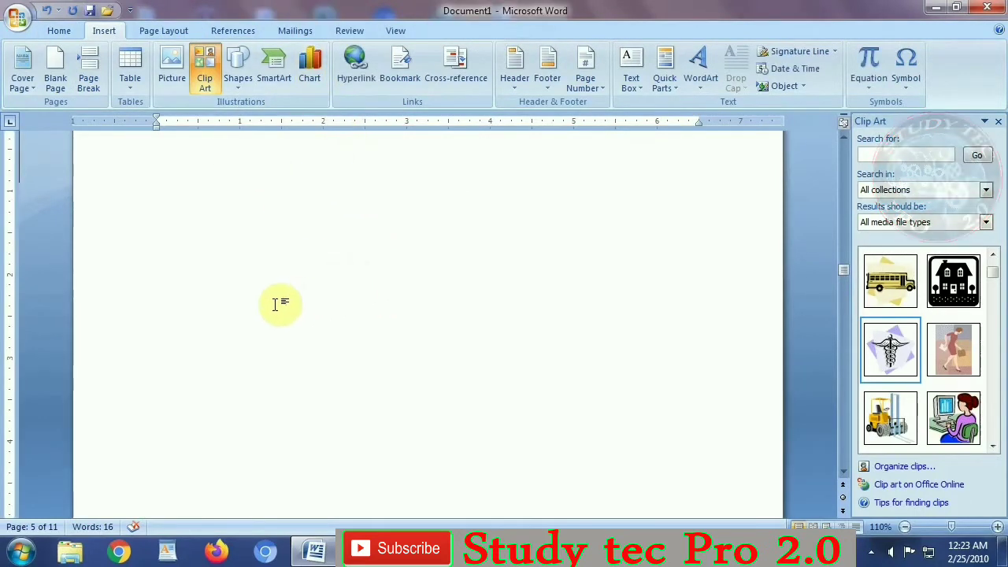
scroll(189, 209, "up", 1)
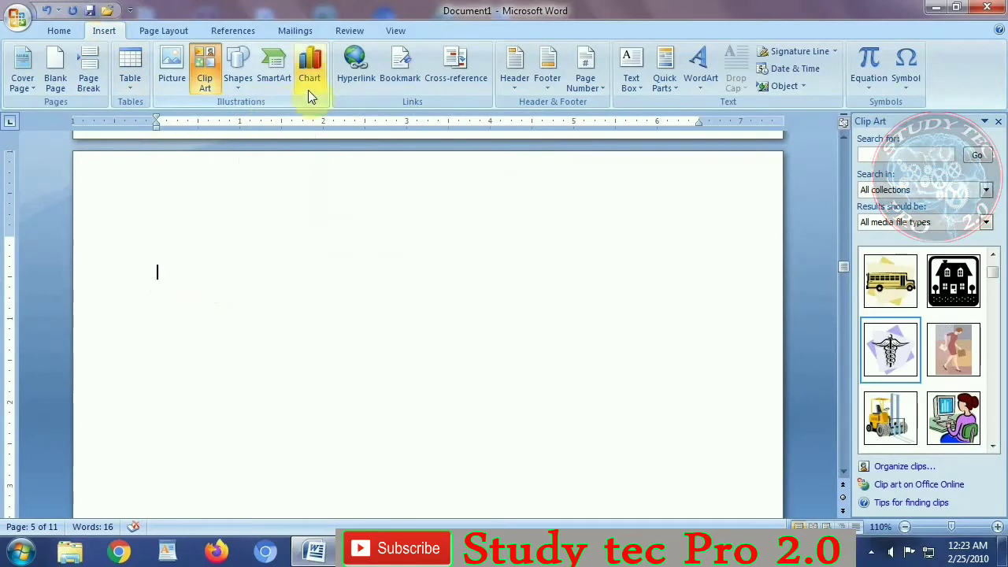
- Insert a 3-D Column chart from the Insert Chart dialog
left_click(315, 71)
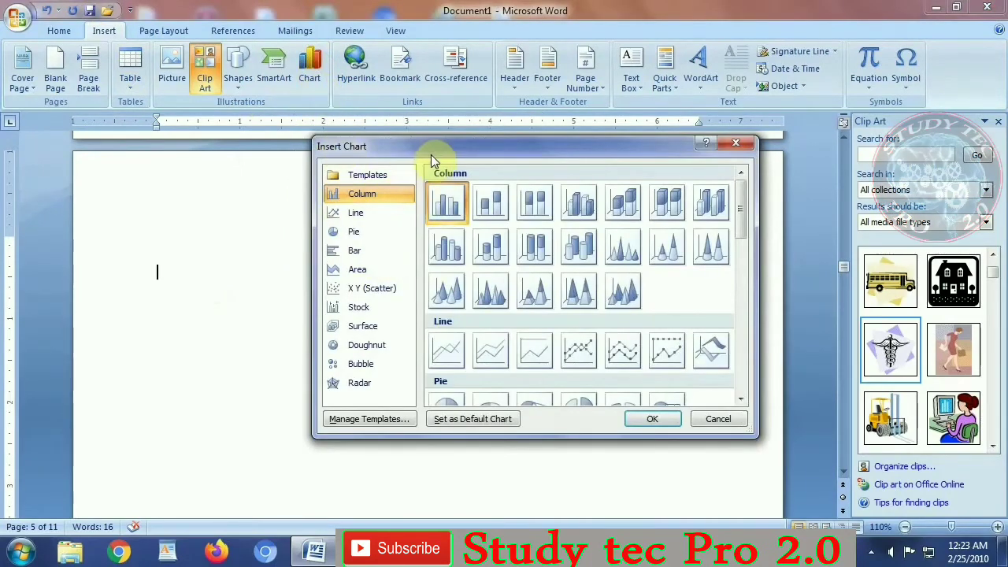
left_click_drag(431, 154, 433, 174)
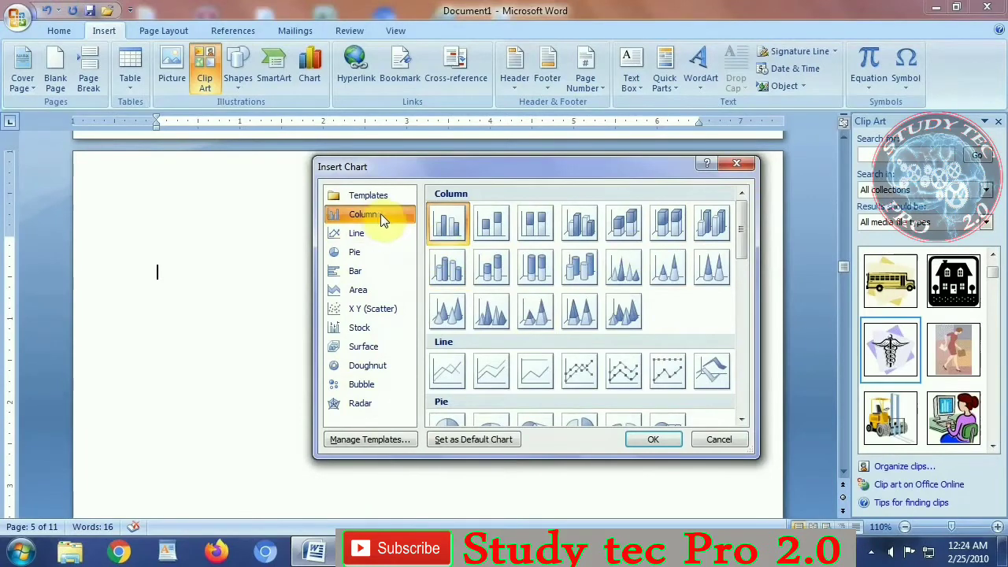
left_click(718, 228)
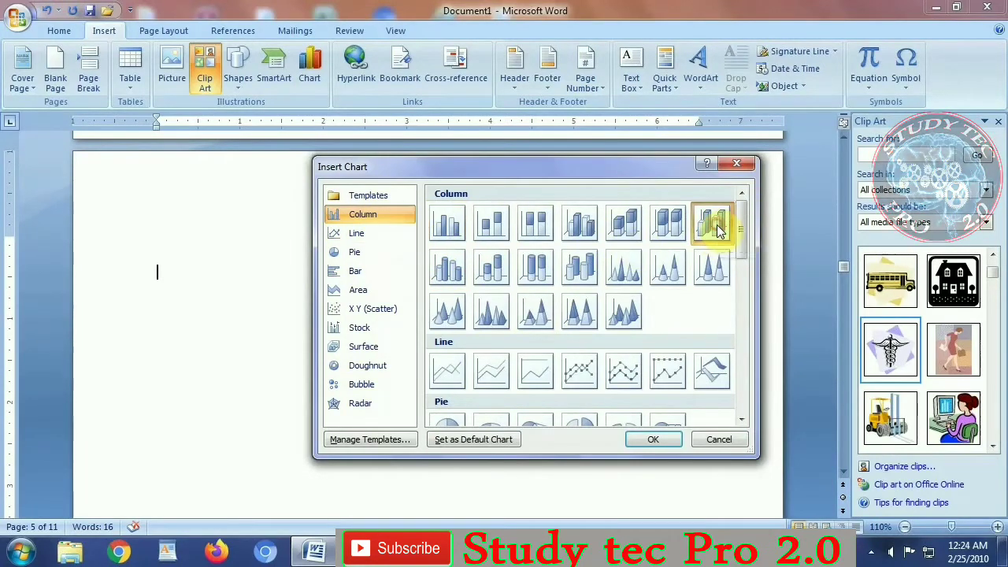
left_click(659, 439)
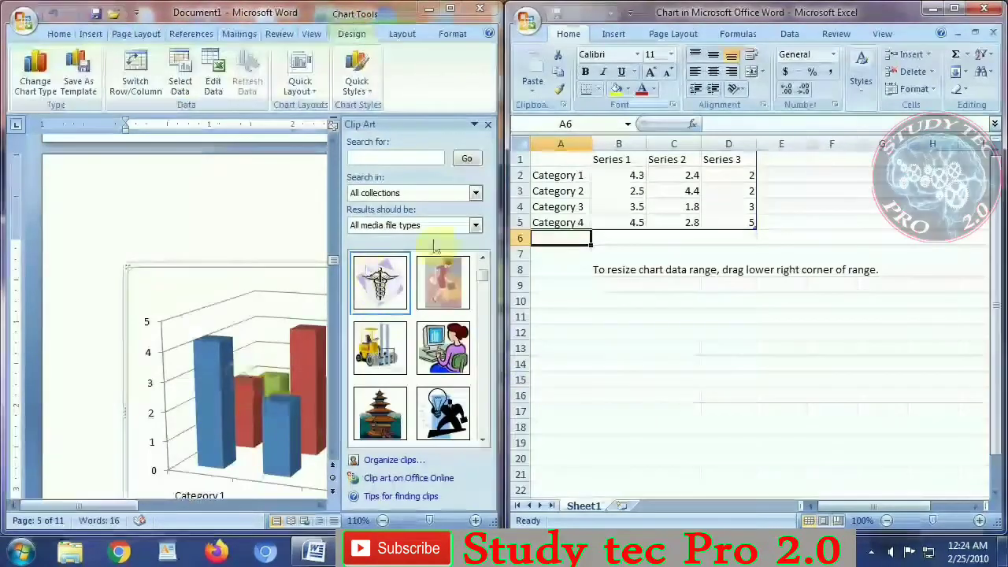
- Rename the three series headings to over1, over2 and over3
left_click(612, 160)
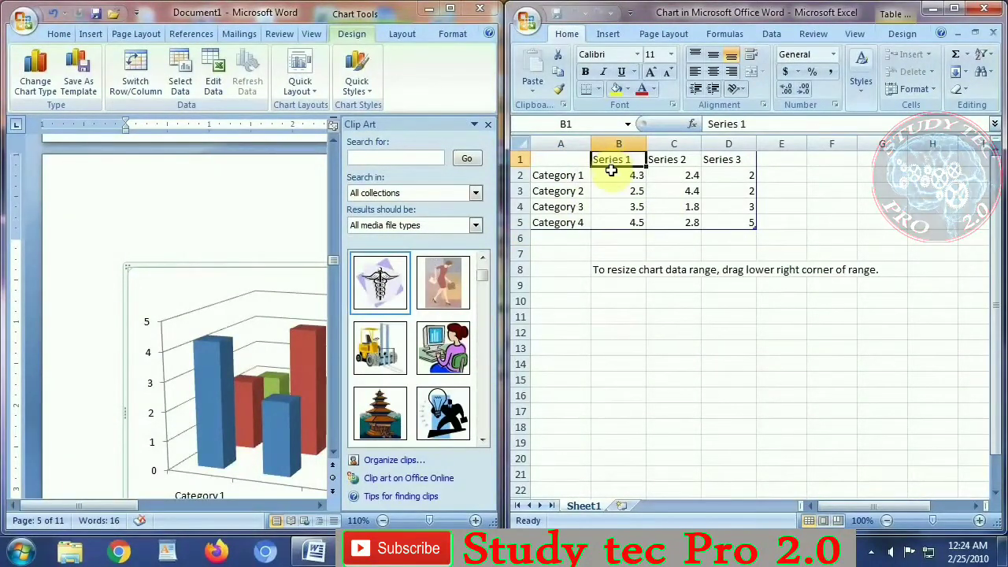
type("o")
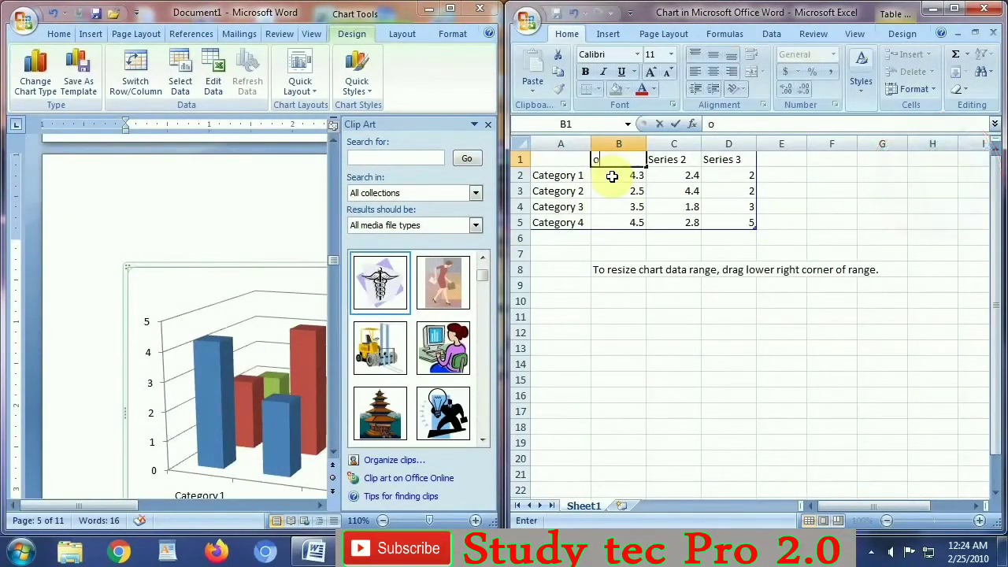
type("ver1")
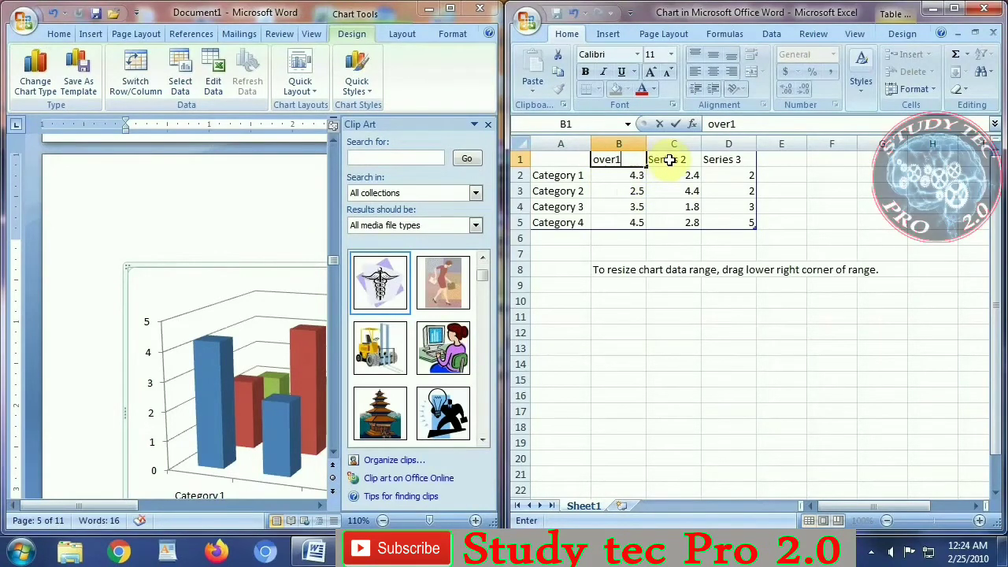
left_click(669, 160)
type("o")
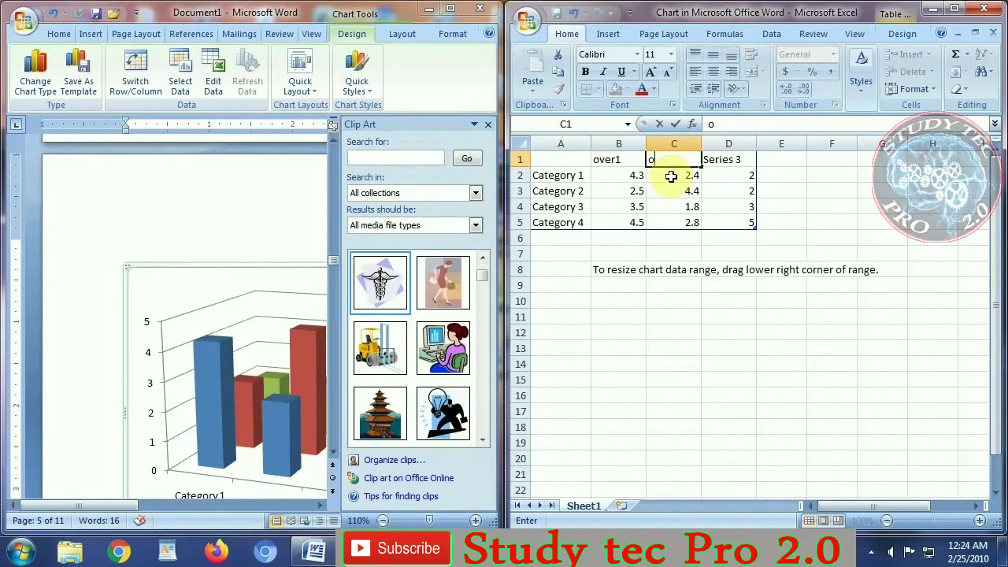
type("ver2")
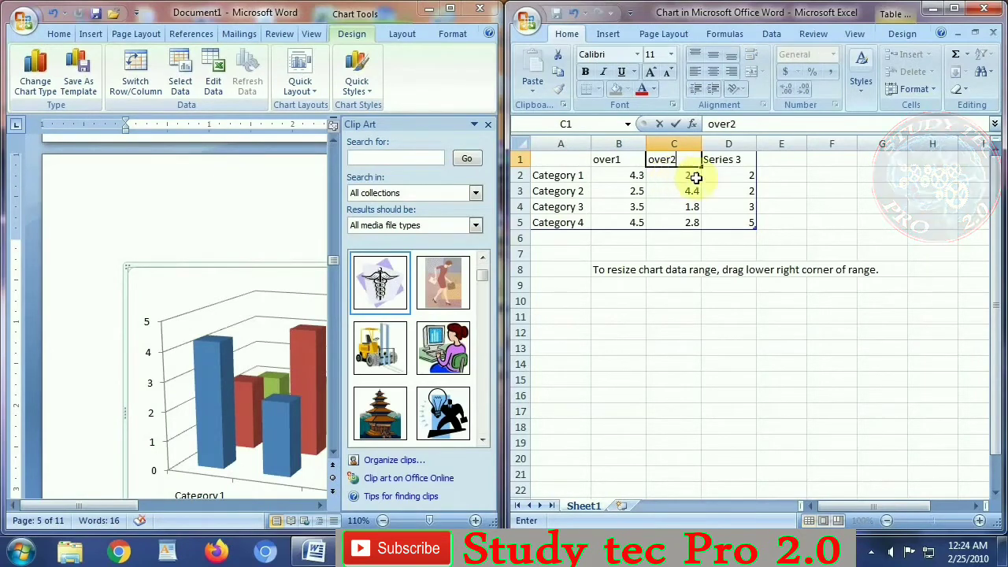
left_click(718, 160)
type("over3")
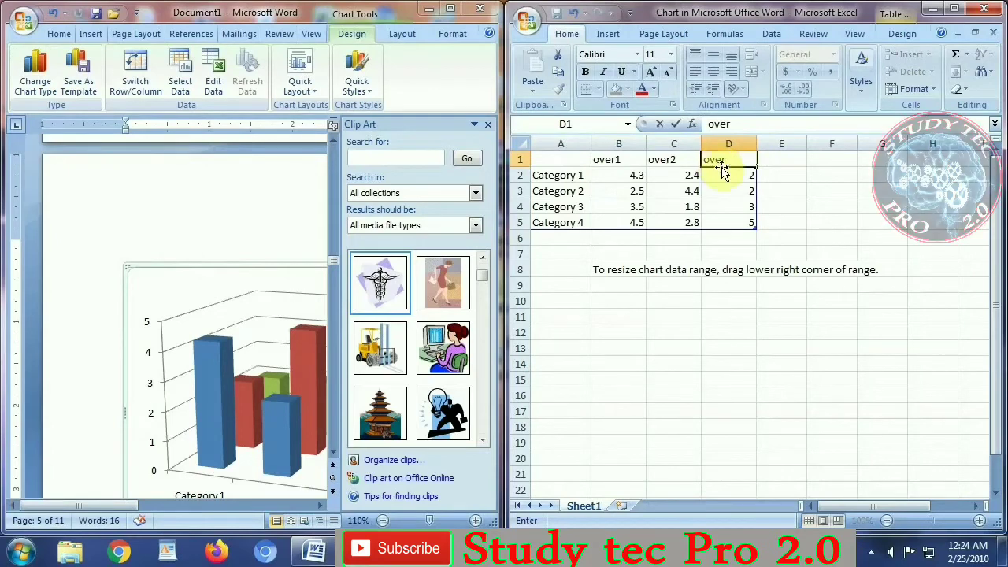
- Rename the category names to a, b, c and d
left_click(563, 176)
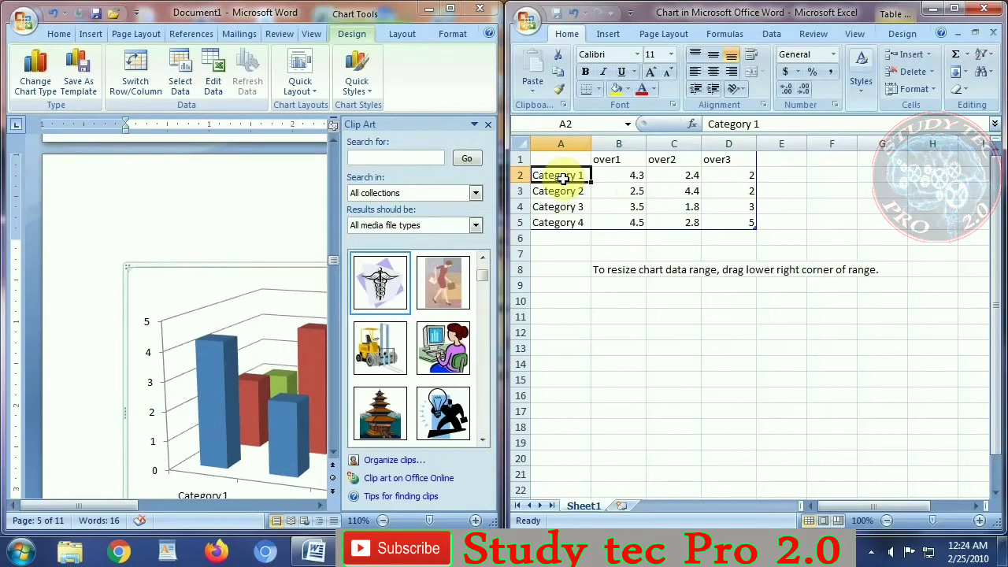
type("a")
left_click(566, 191)
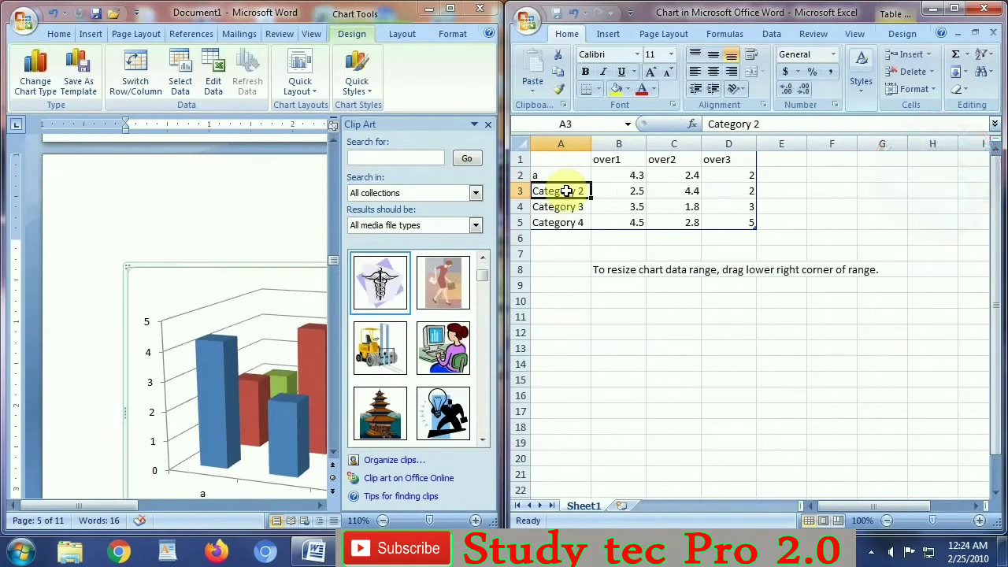
type("b")
left_click(566, 208)
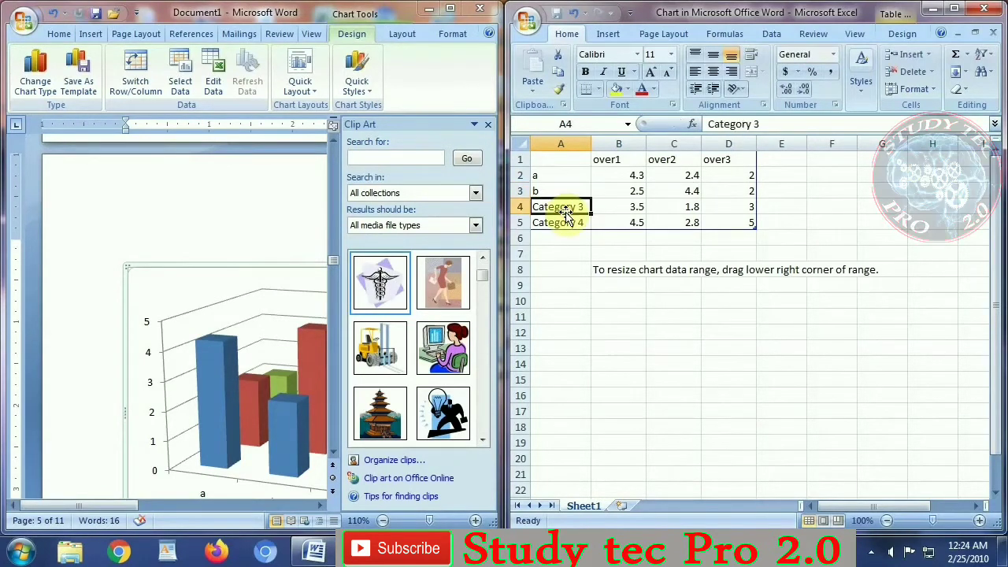
type("c")
left_click(559, 223)
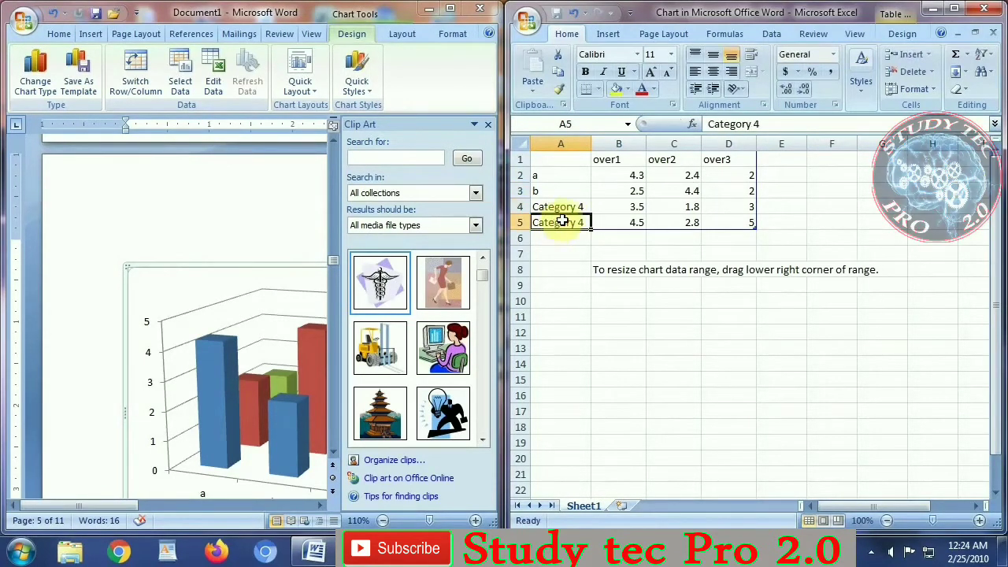
left_click(571, 209)
type("c")
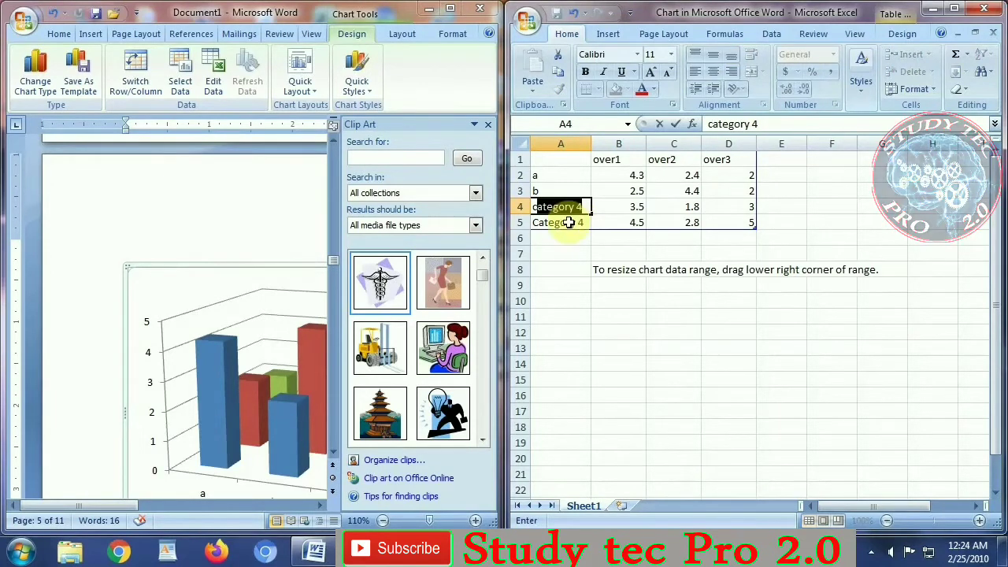
key("BackSpace")
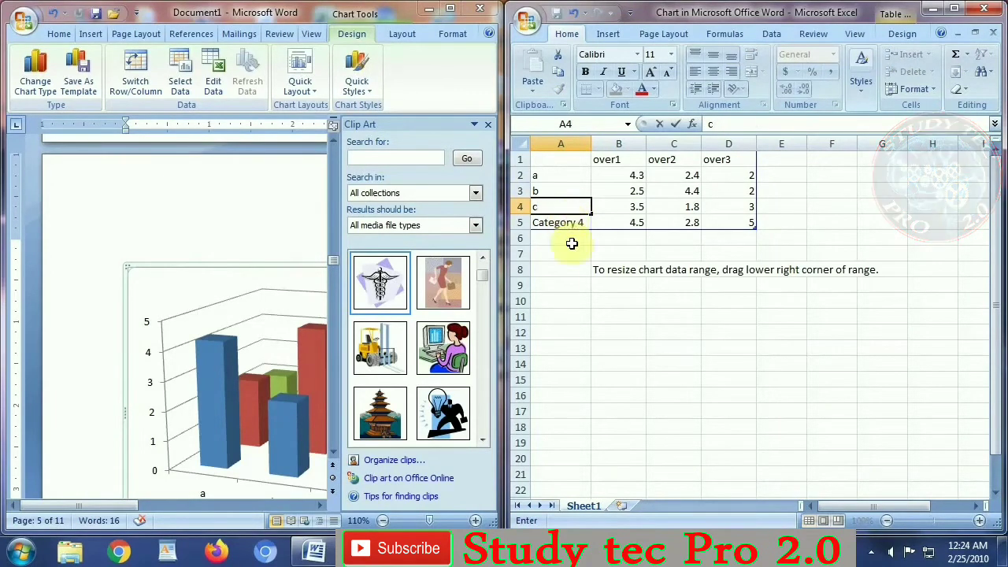
left_click(573, 223)
type("d")
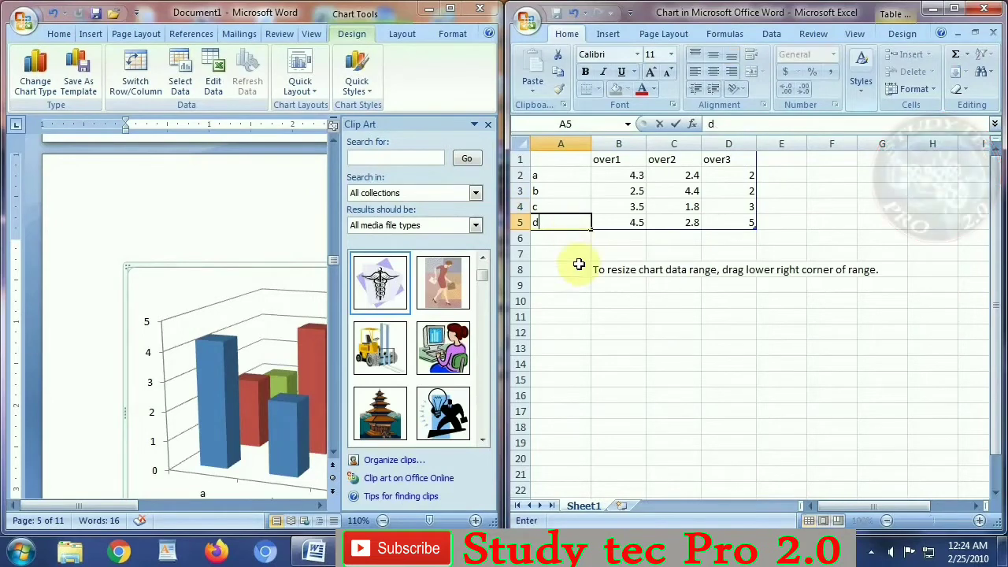
left_click(562, 286)
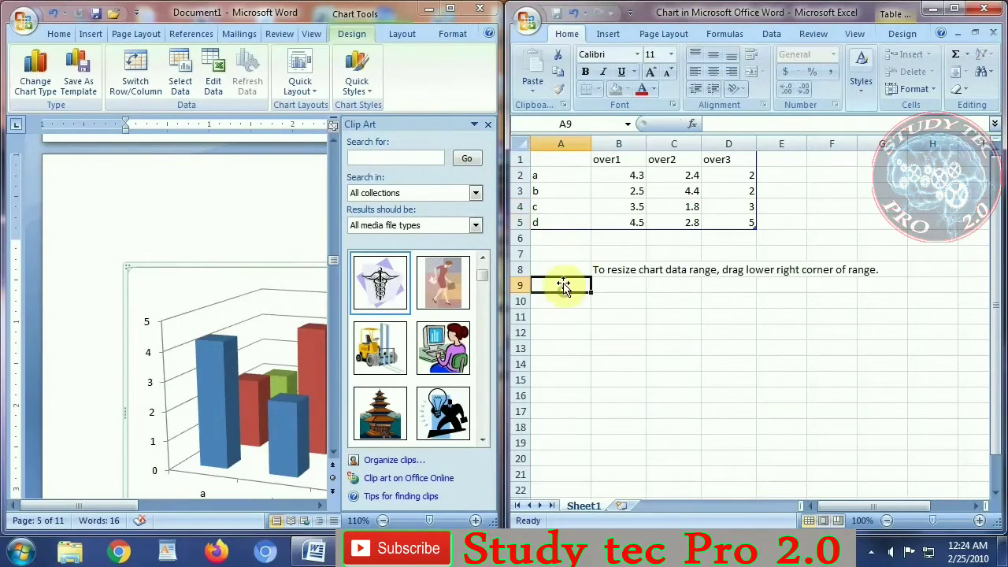
- Enter values 12, 6, 10 for a and 3, 15, 7 for b, then close the data sheet
left_click(631, 176)
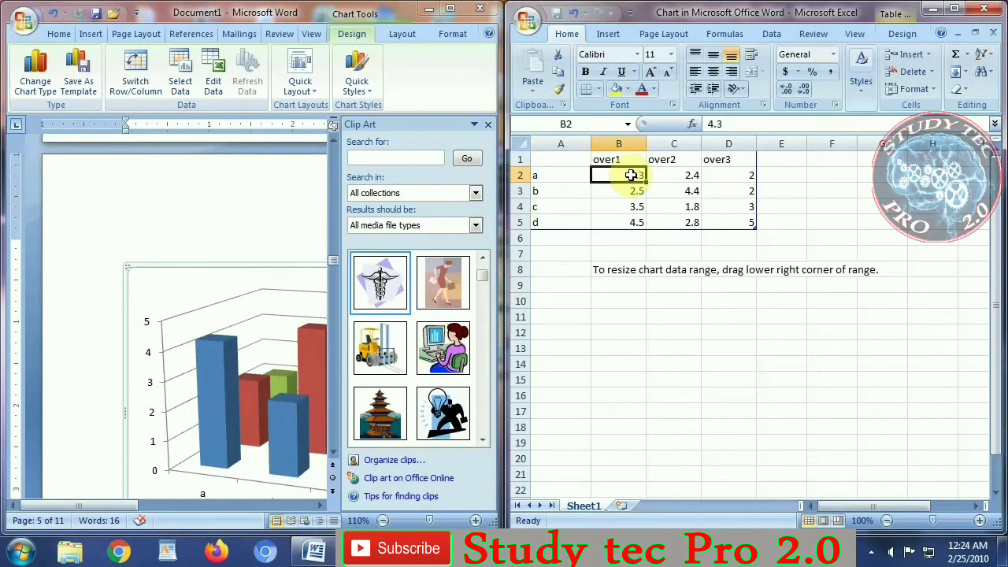
type("12")
left_click(664, 175)
type("6")
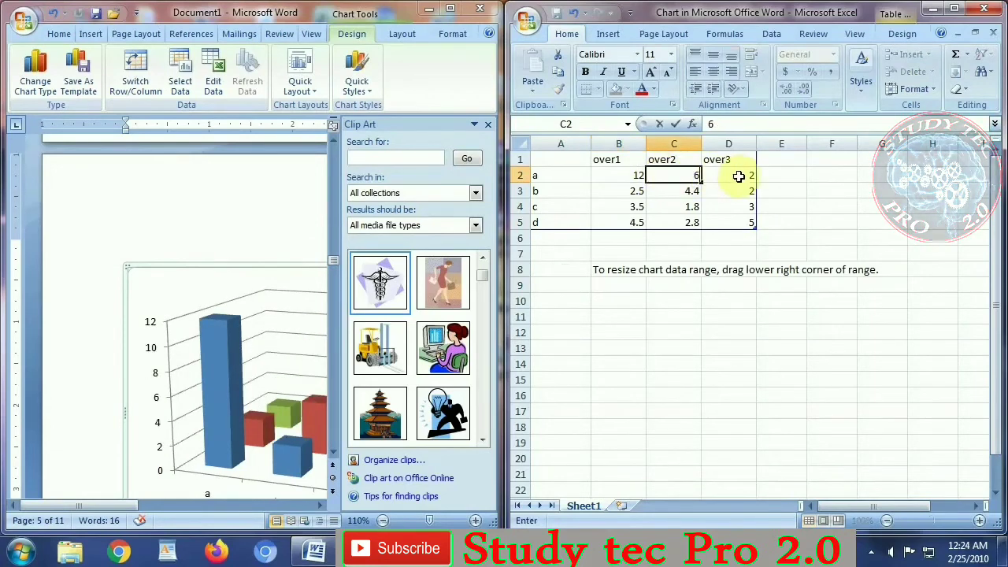
left_click(739, 177)
type("0")
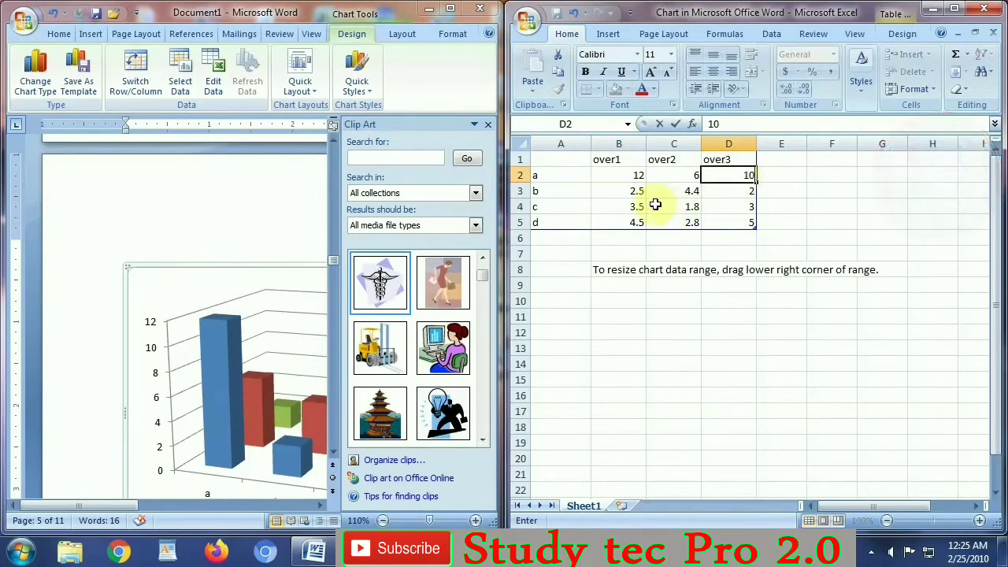
left_click(618, 191)
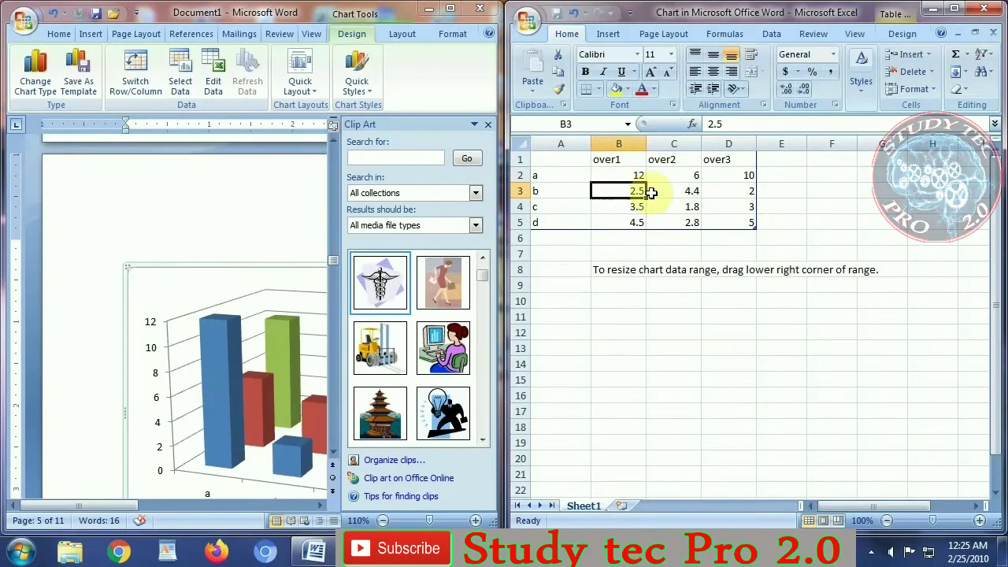
type("3")
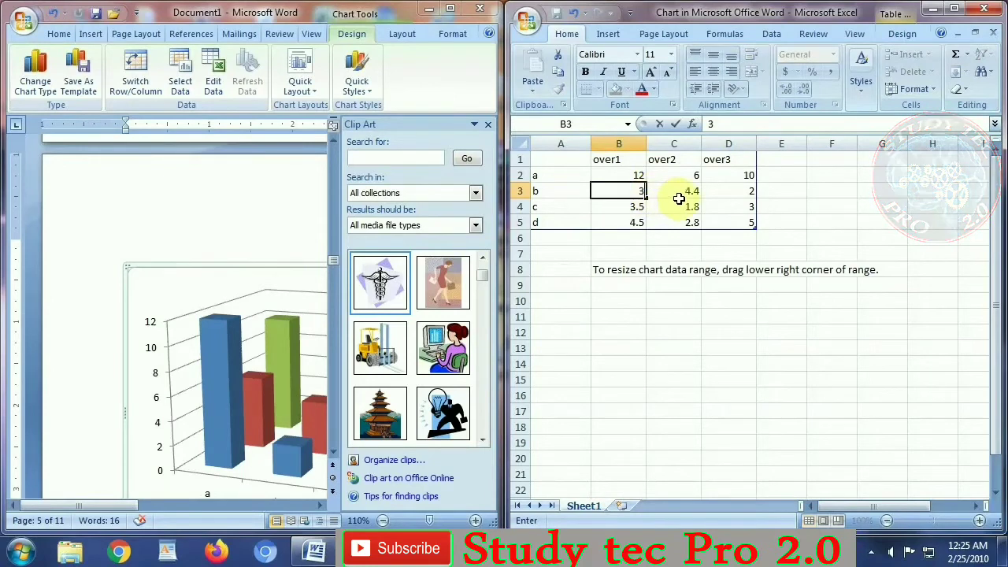
left_click(684, 195)
type("15")
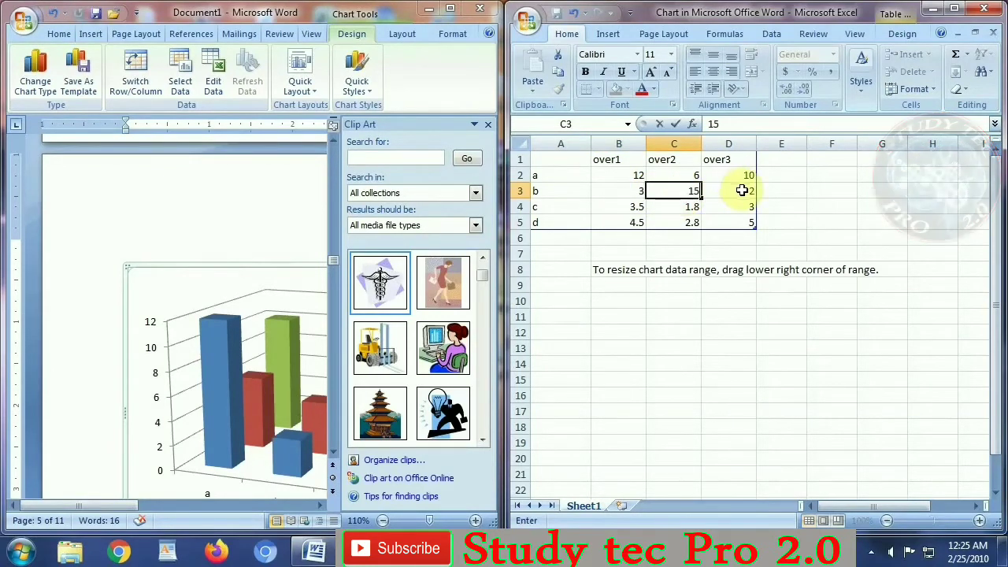
left_click(740, 191)
type("7")
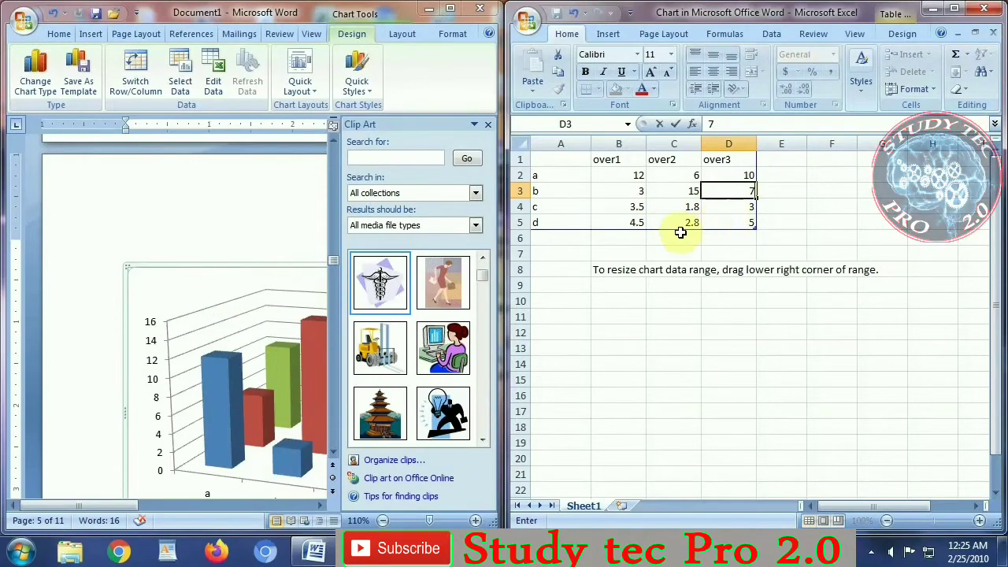
left_click(982, 8)
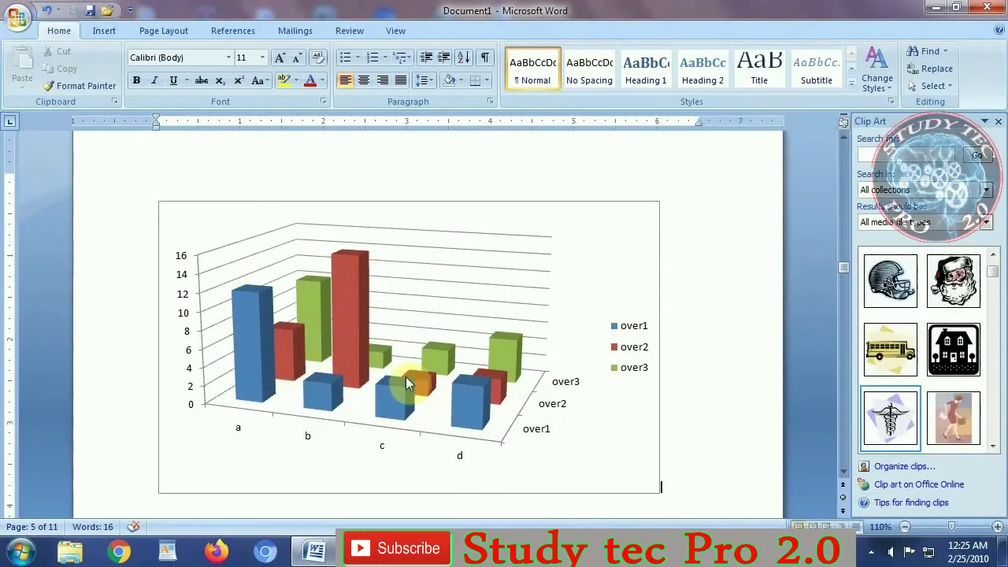
- Insert an Exploded pie in 3-D chart on the empty line below the column chart
scroll(422, 405, "down", 4)
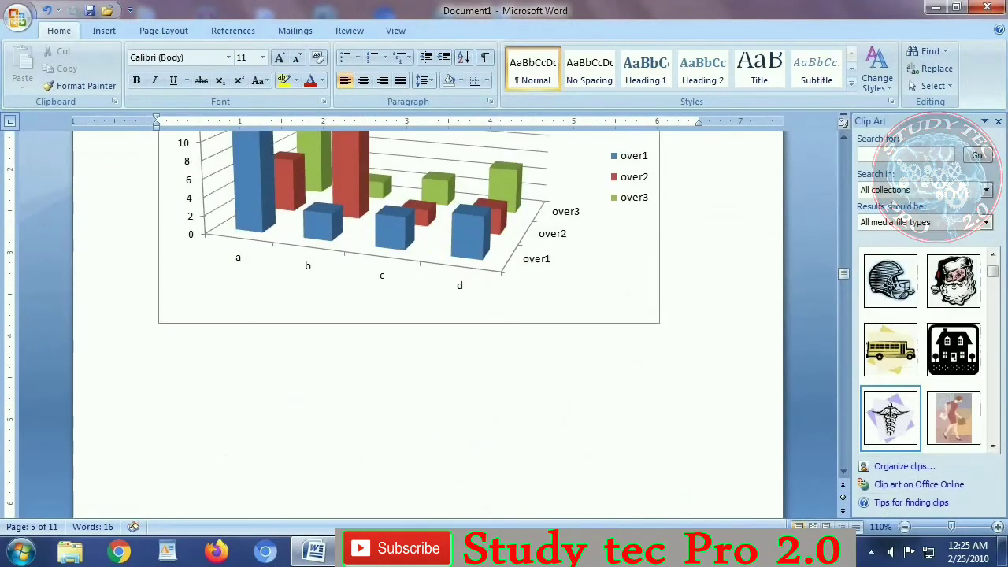
left_click(641, 441)
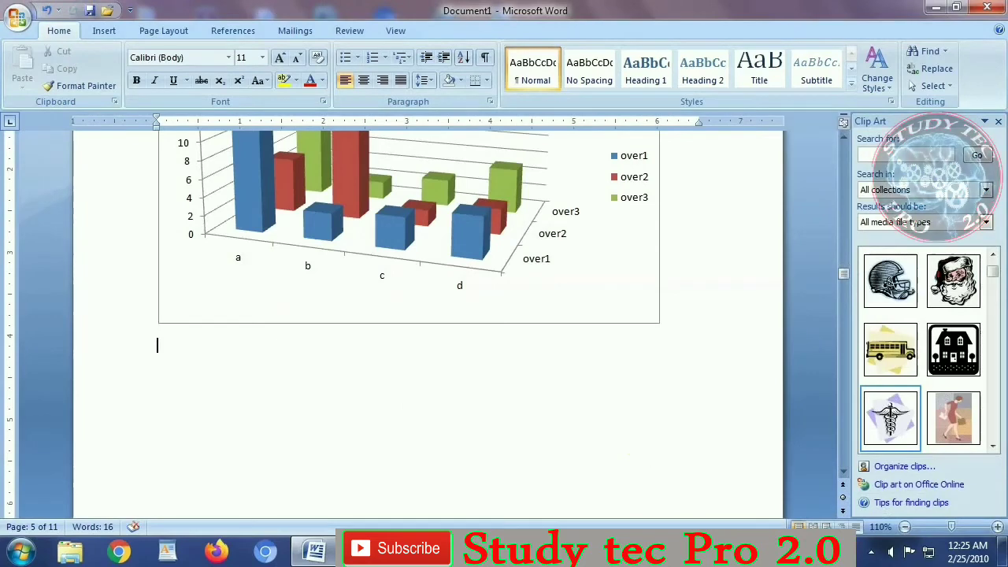
left_click(105, 30)
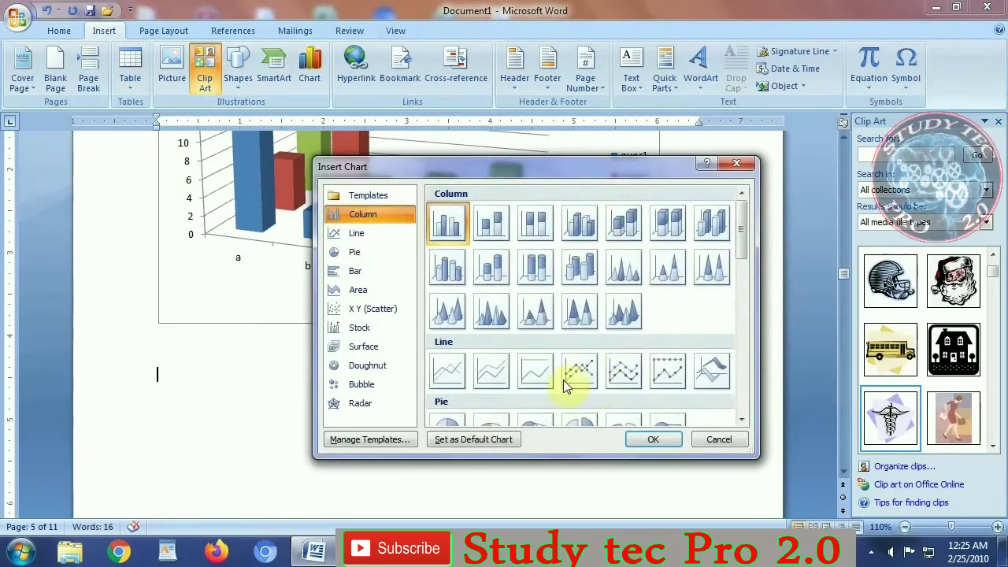
scroll(746, 250, "down", 2)
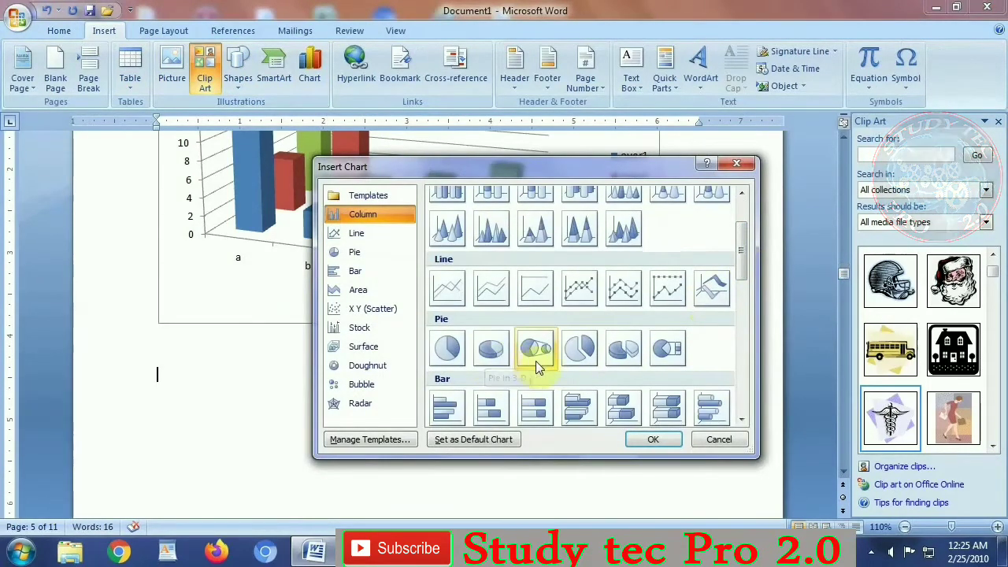
double_click(625, 354)
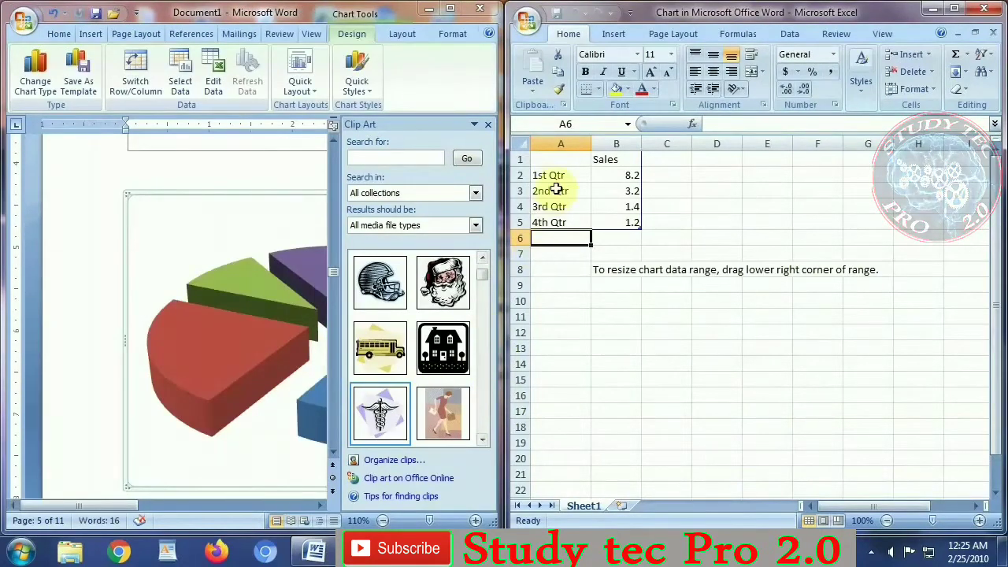
- Clear the 3rd Qtr and 4th Qtr rows and shrink the data range to row 3
left_click_drag(552, 206, 620, 223)
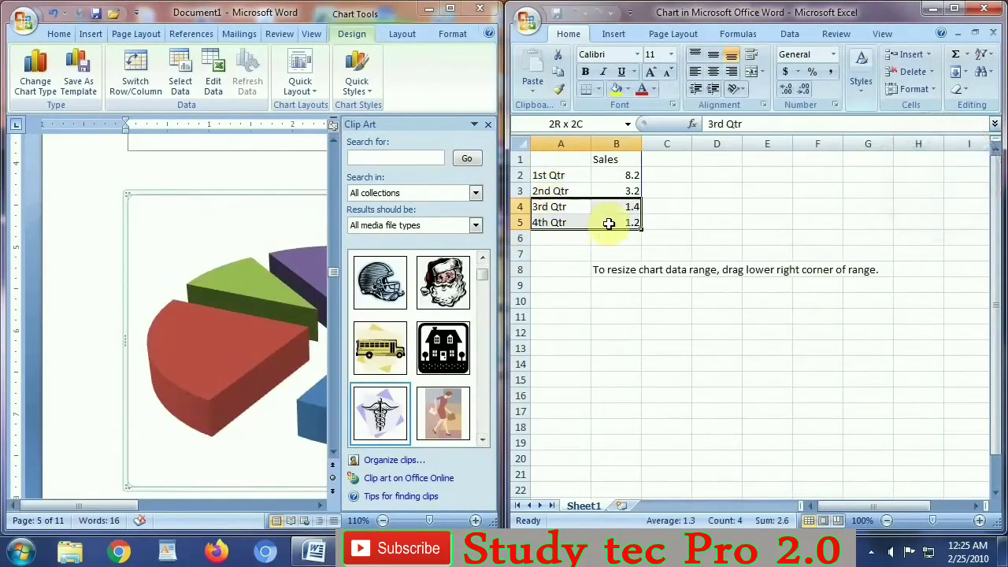
key("Delete")
left_click(579, 239)
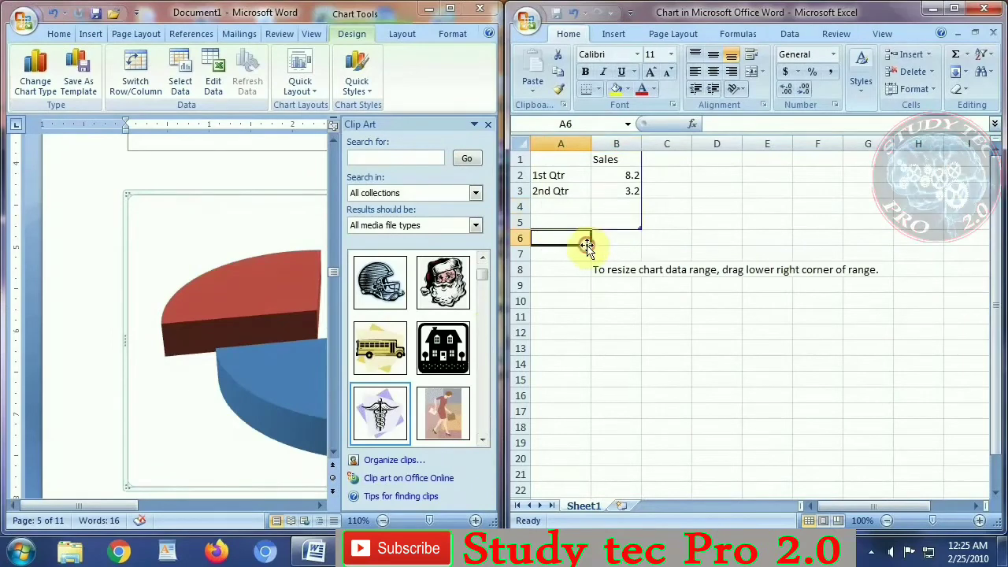
left_click(623, 218)
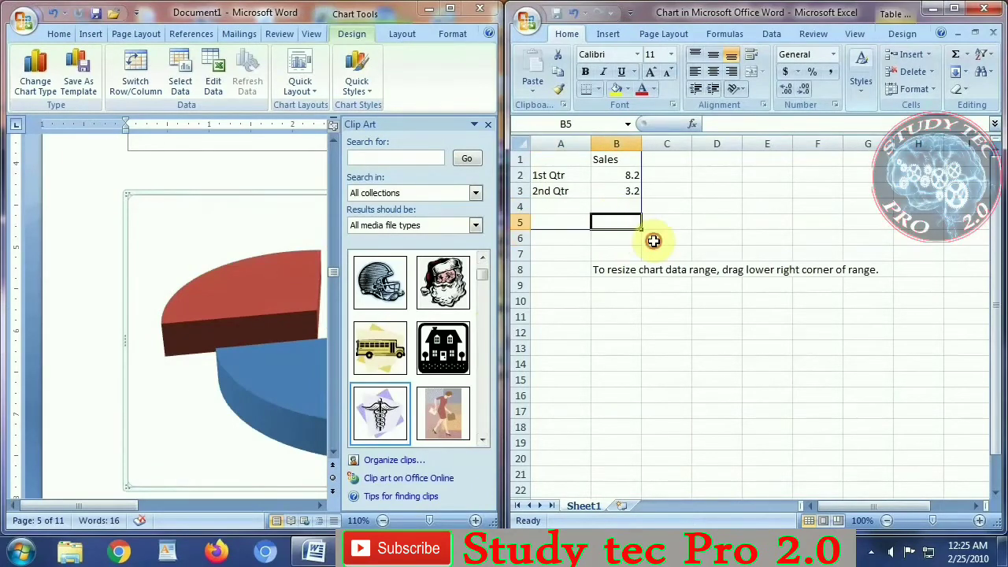
left_click(653, 238)
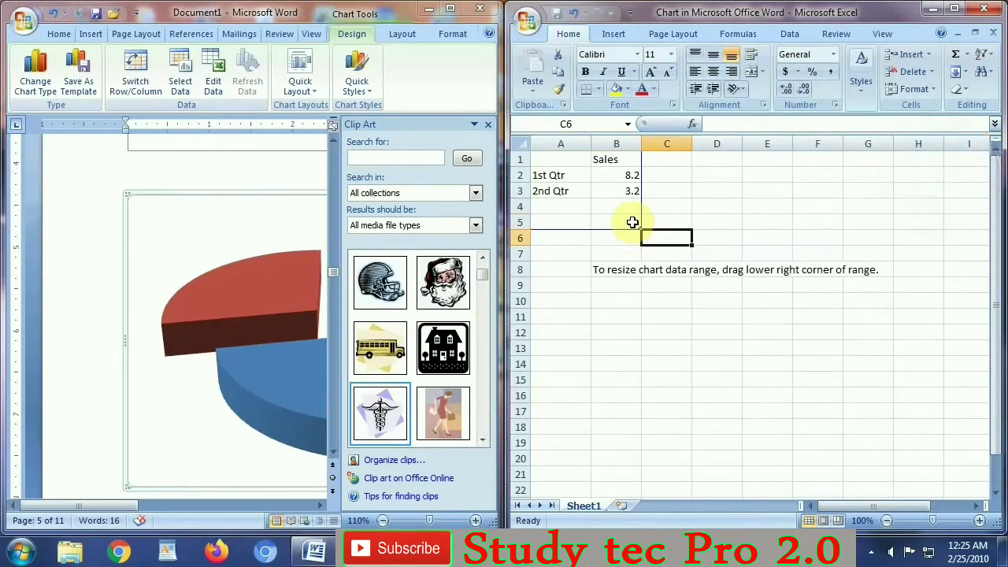
left_click_drag(639, 227, 642, 197)
- Enter sales values 70 and 30, rename the first category to www, and close the sheet
left_click(624, 180)
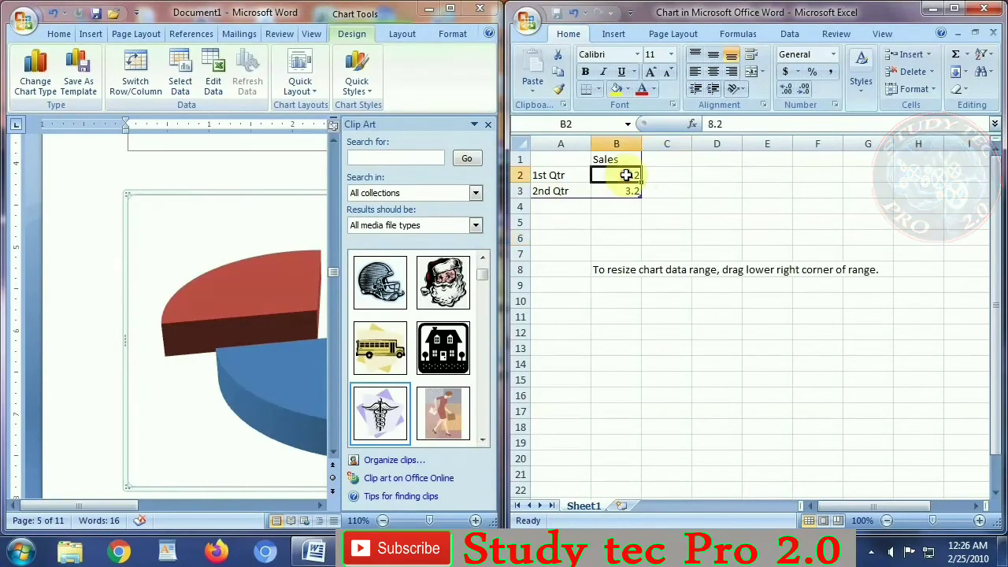
type("70")
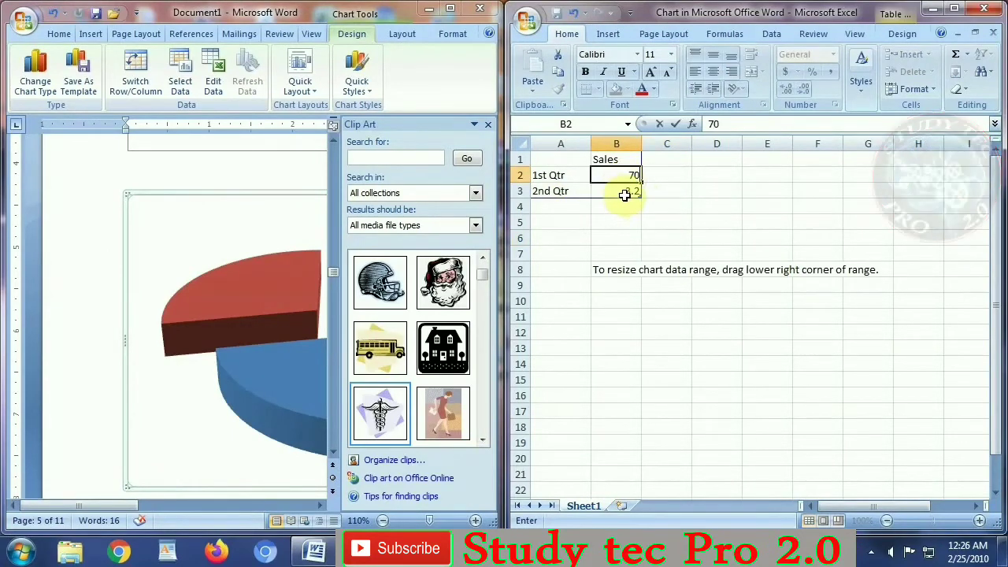
key("Return")
type("30")
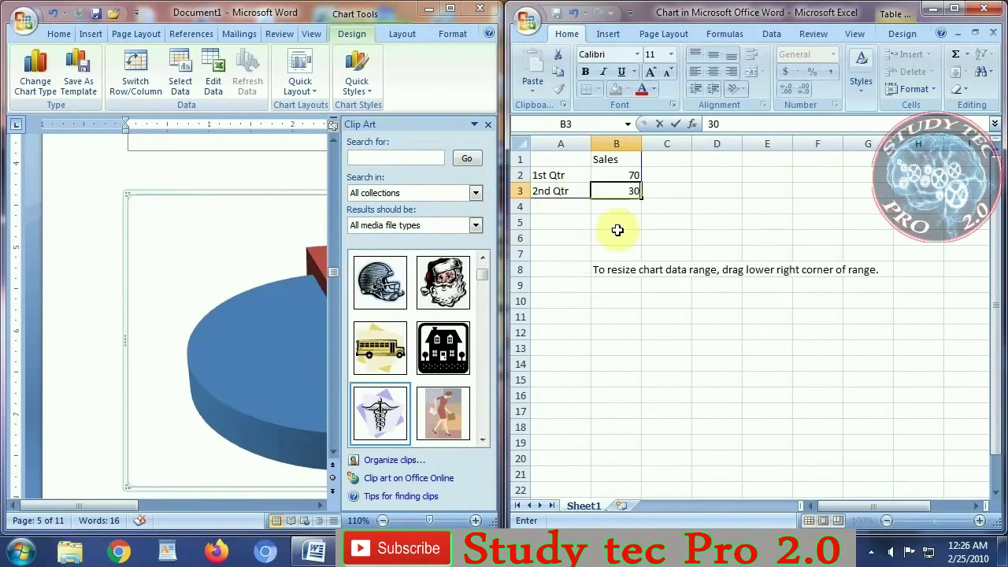
left_click(651, 222)
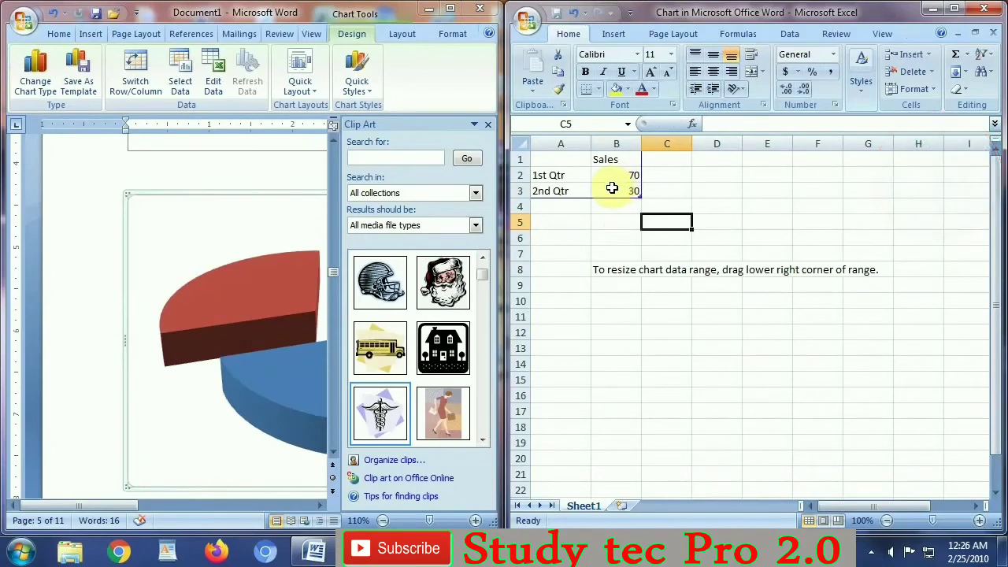
left_click(556, 177)
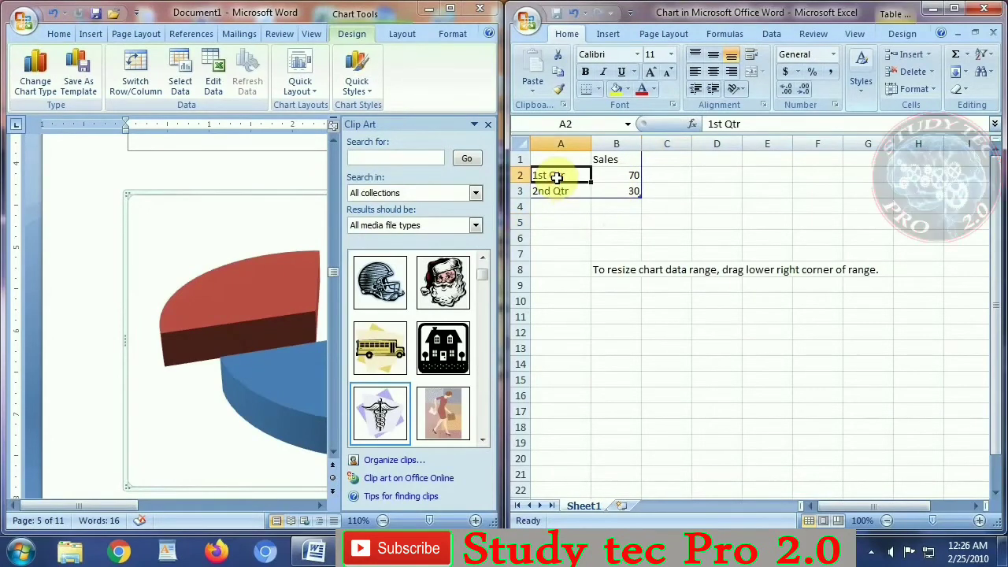
type("www")
left_click(565, 192)
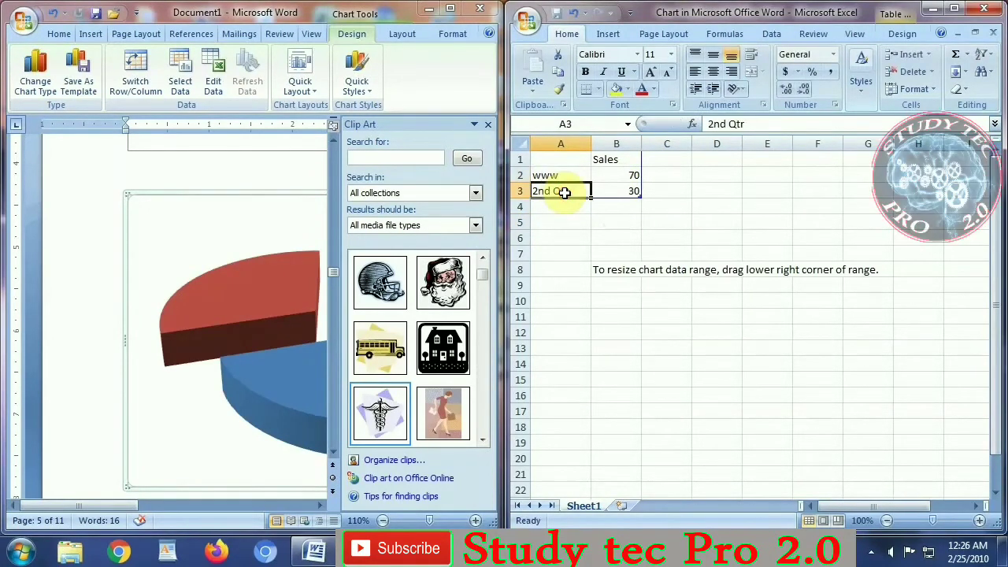
type("llll")
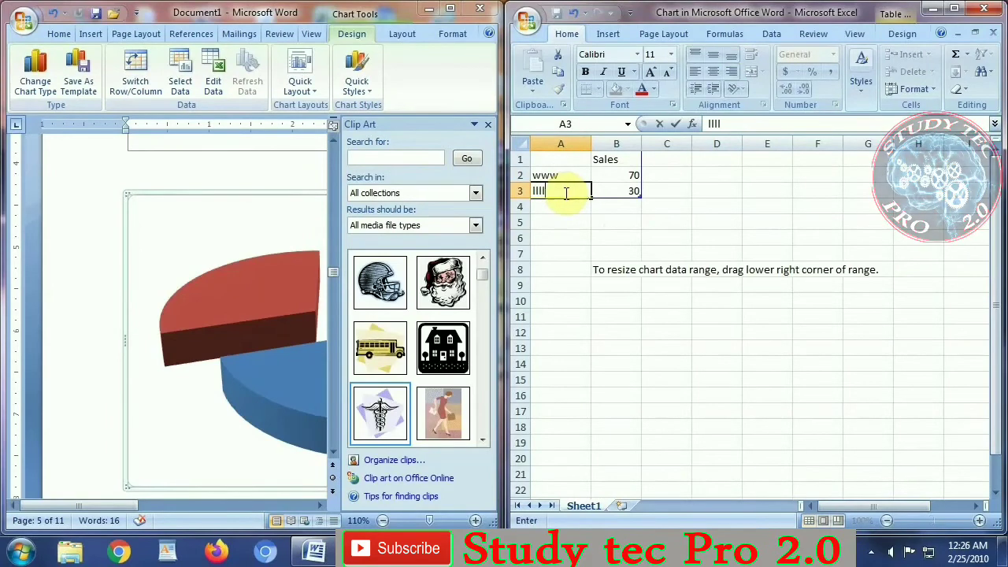
left_click(983, 8)
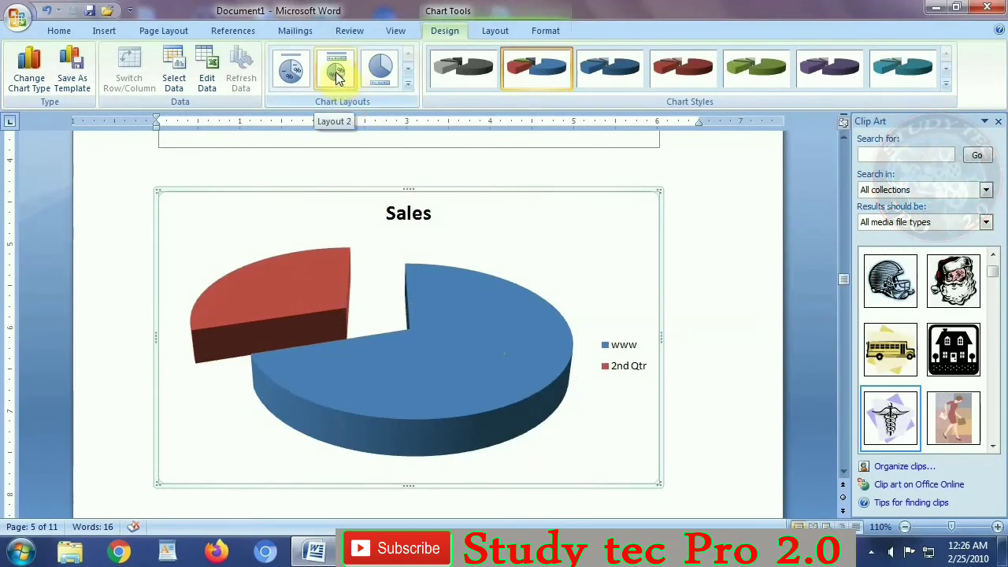
- Apply Layout 2 for a top legend with percentage labels, then the red chart style
left_click(336, 72)
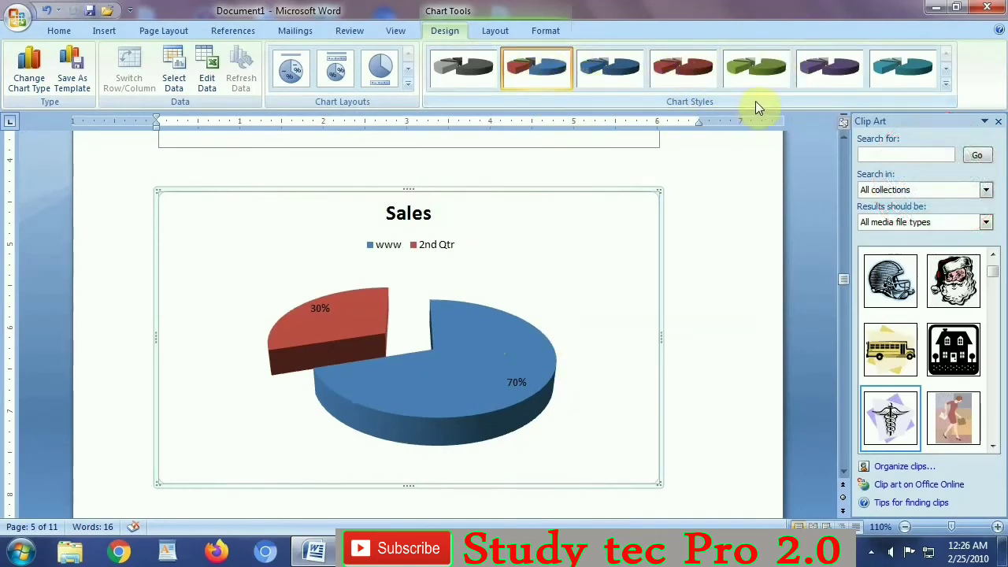
left_click(950, 68)
left_click(950, 68)
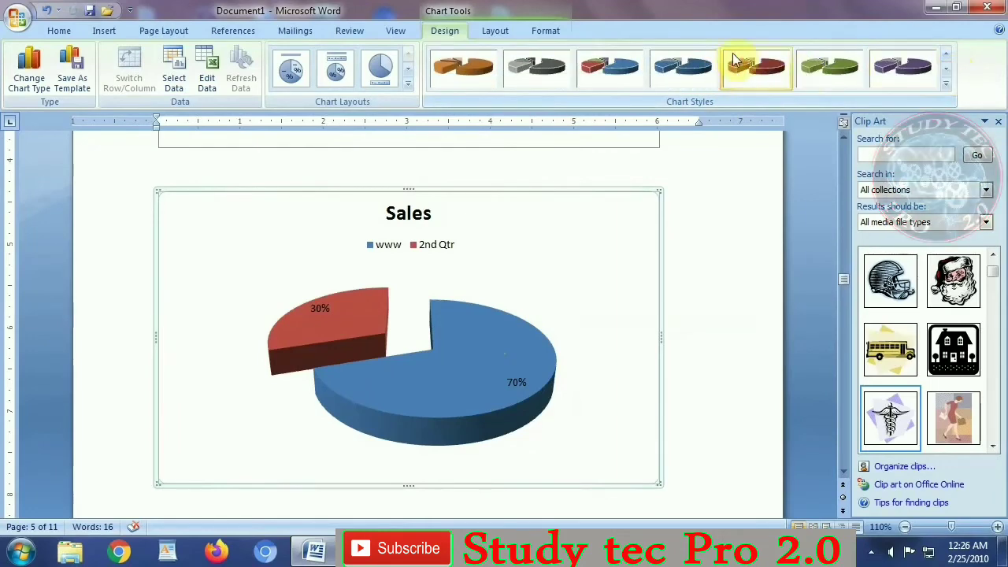
left_click(749, 64)
left_click(756, 281)
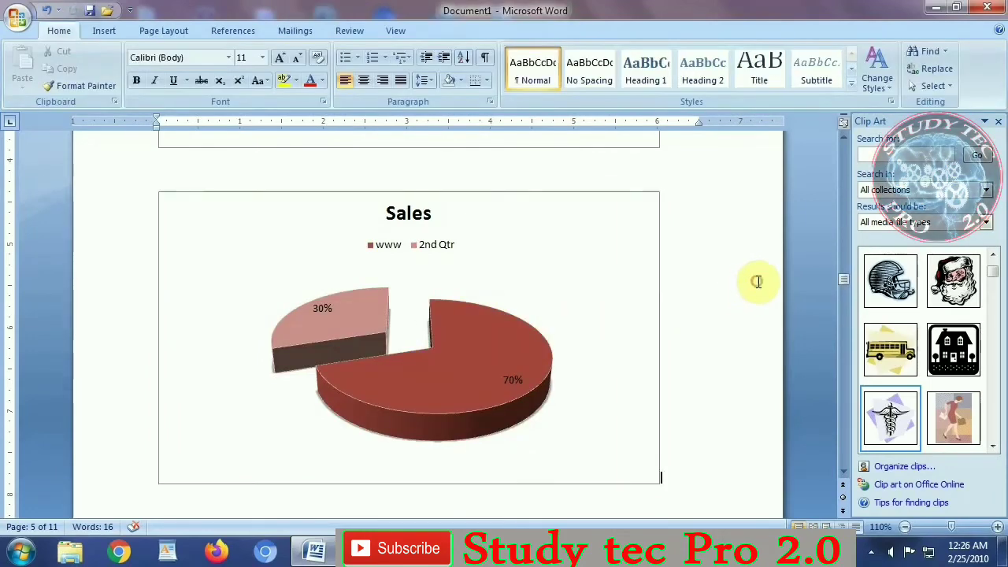
scroll(757, 360, "up", 5)
scroll(752, 362, "up", 3)
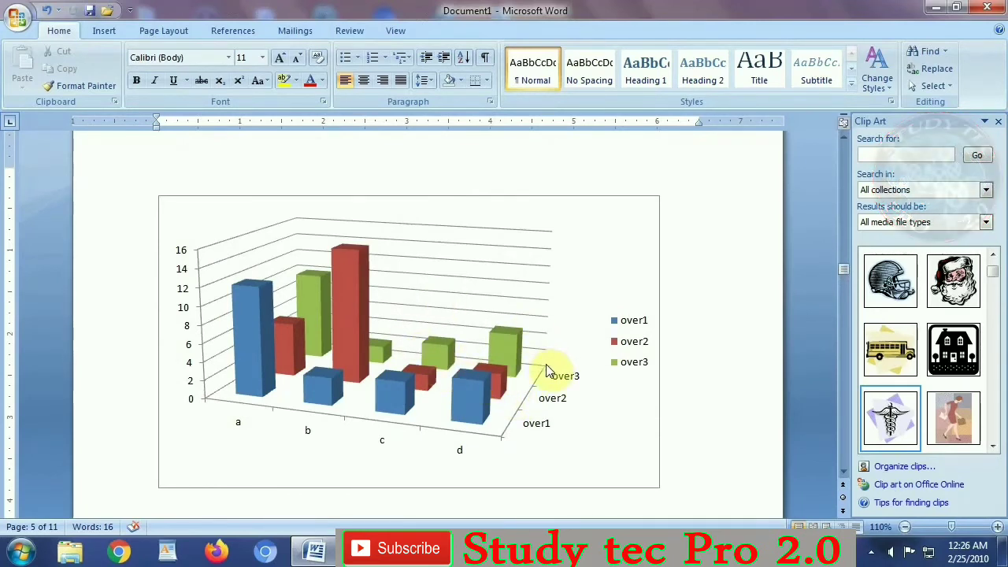
scroll(590, 346, "down", 5)
scroll(591, 350, "down", 3)
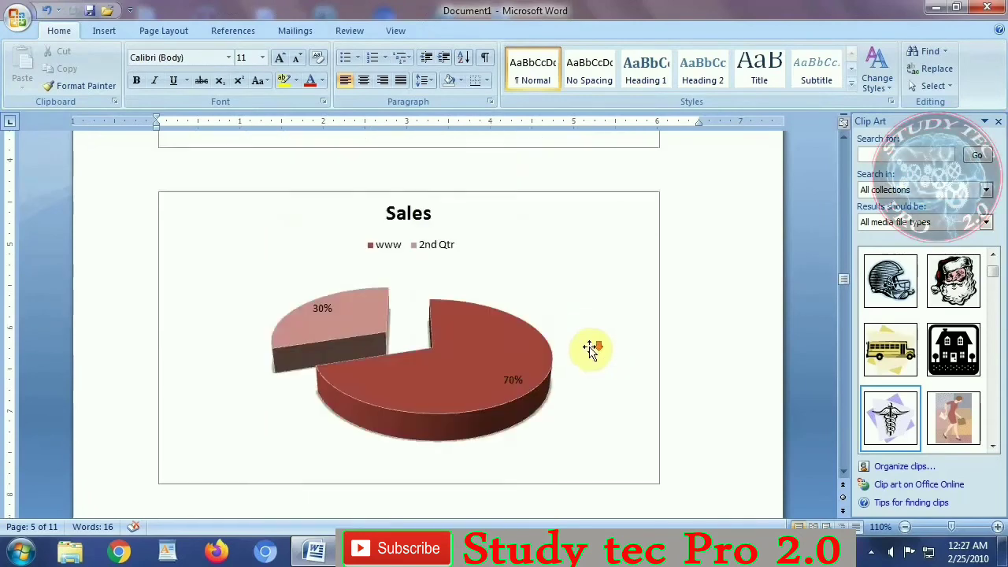
scroll(591, 349, "down", 1)
scroll(591, 349, "up", 4)
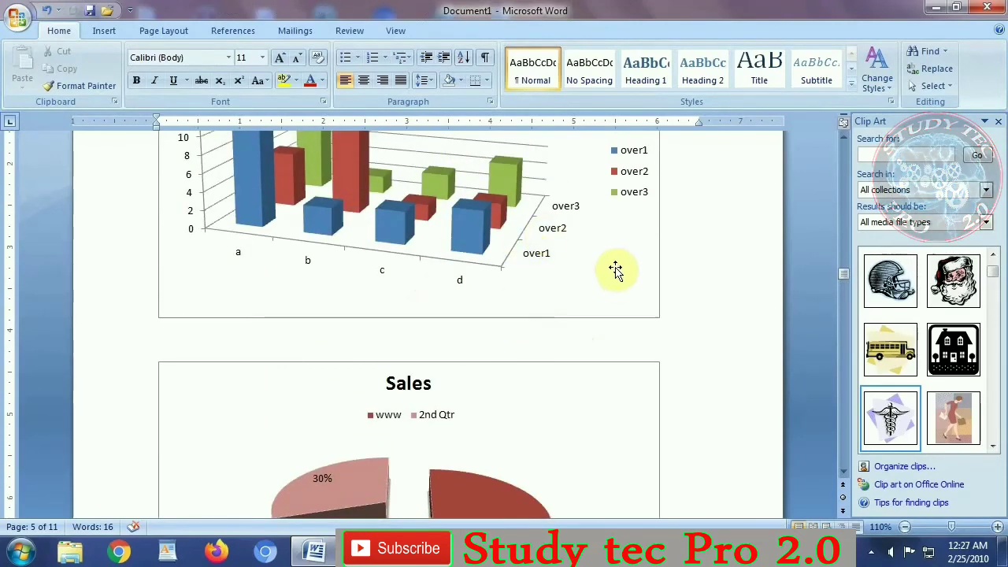
scroll(550, 303, "up", 3)
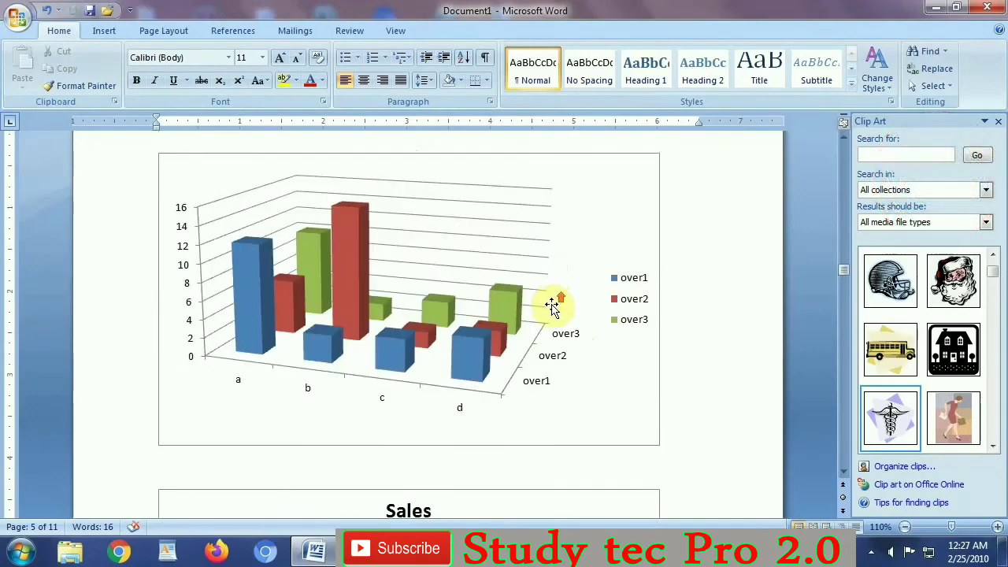